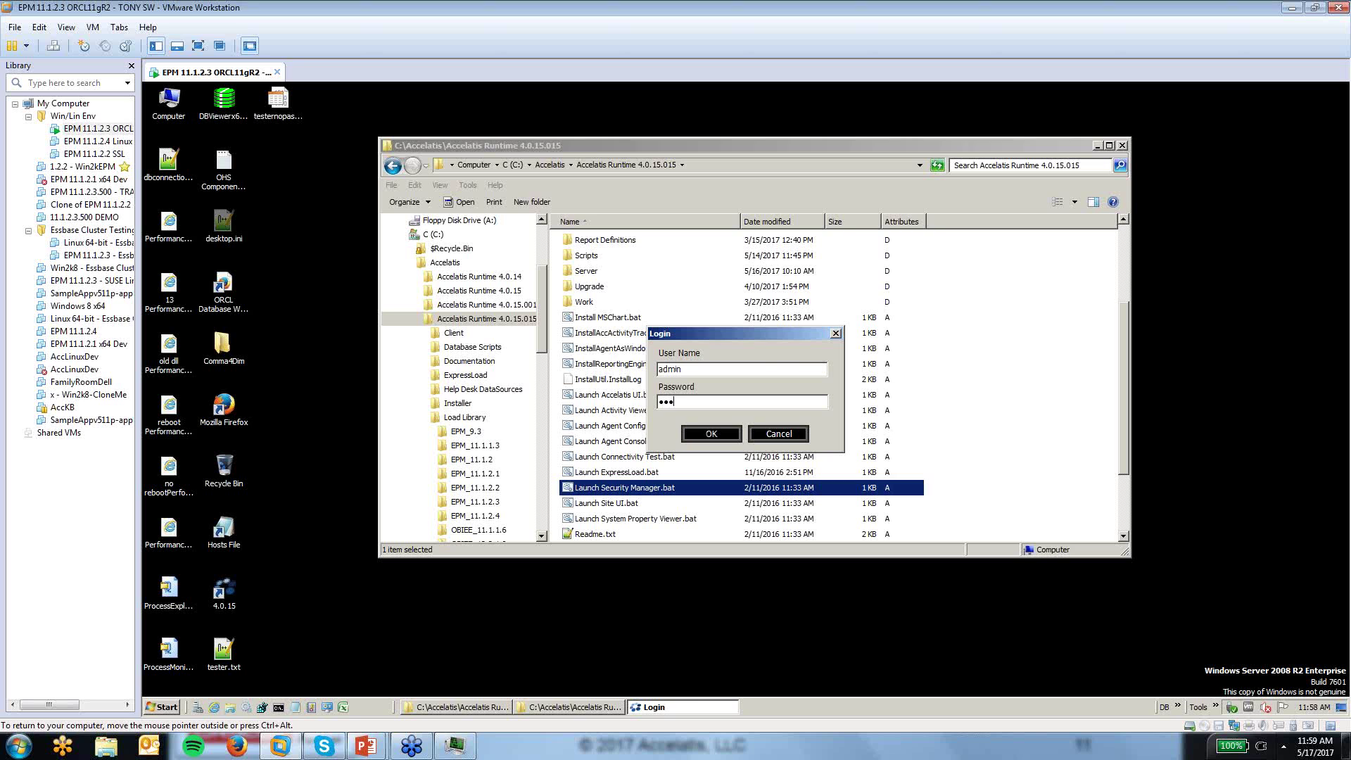
Log in to Accelatis Security Management, show user provisioning and widen the User Name column
key("Return")
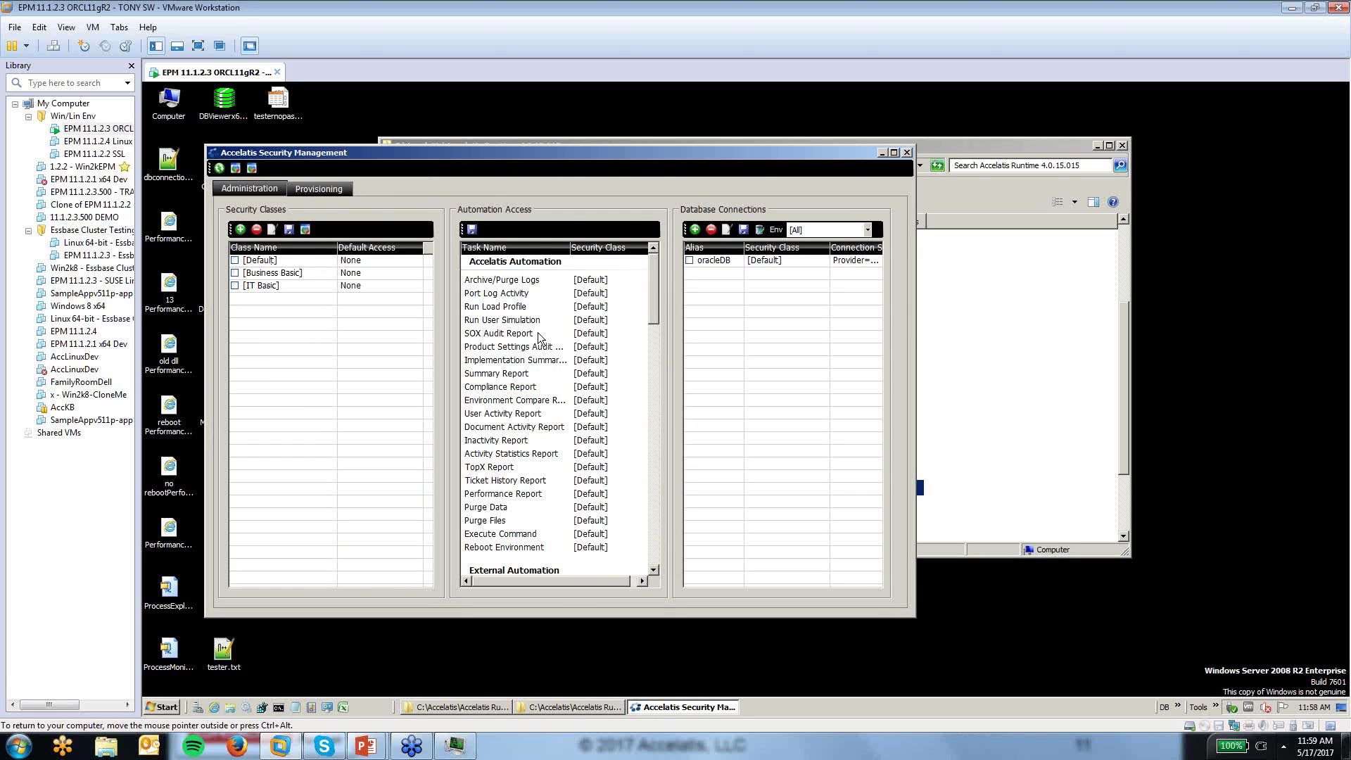
left_click(331, 186)
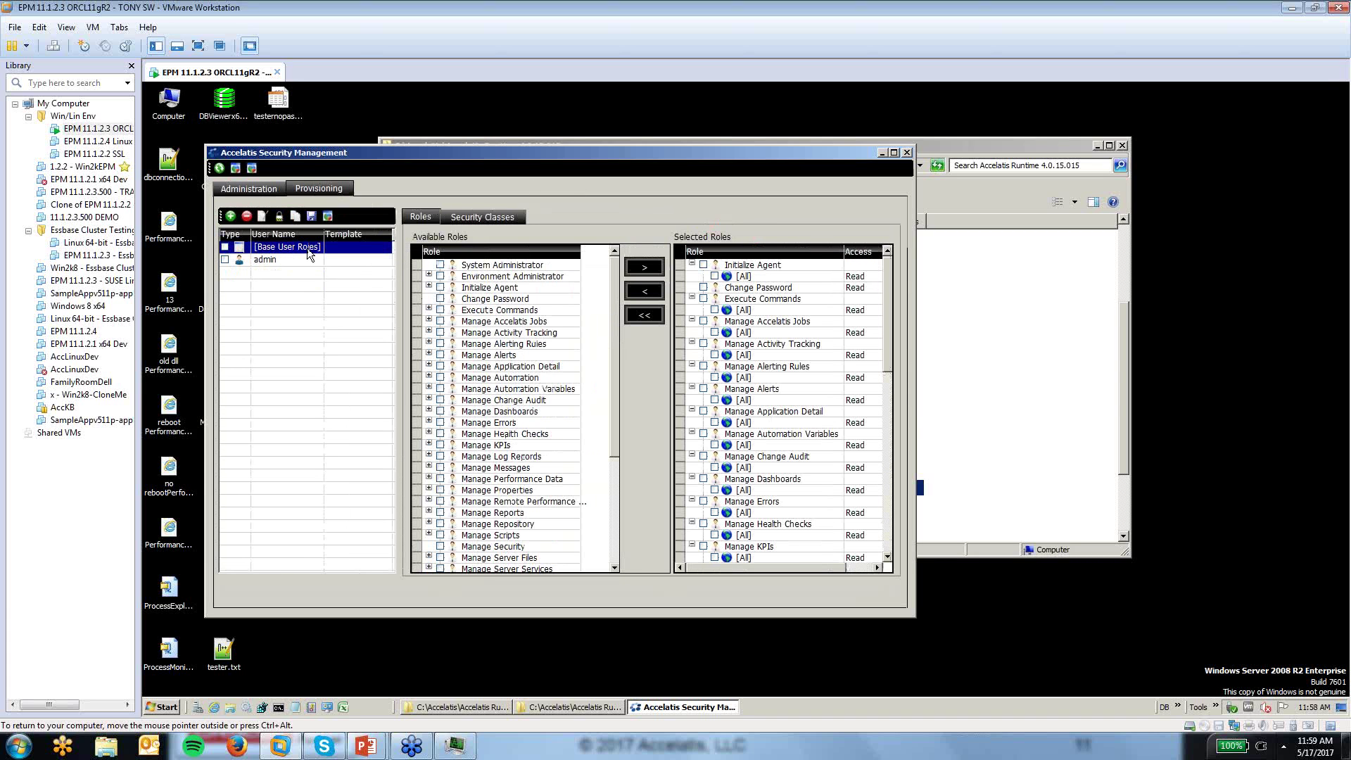
left_click_drag(325, 235, 344, 235)
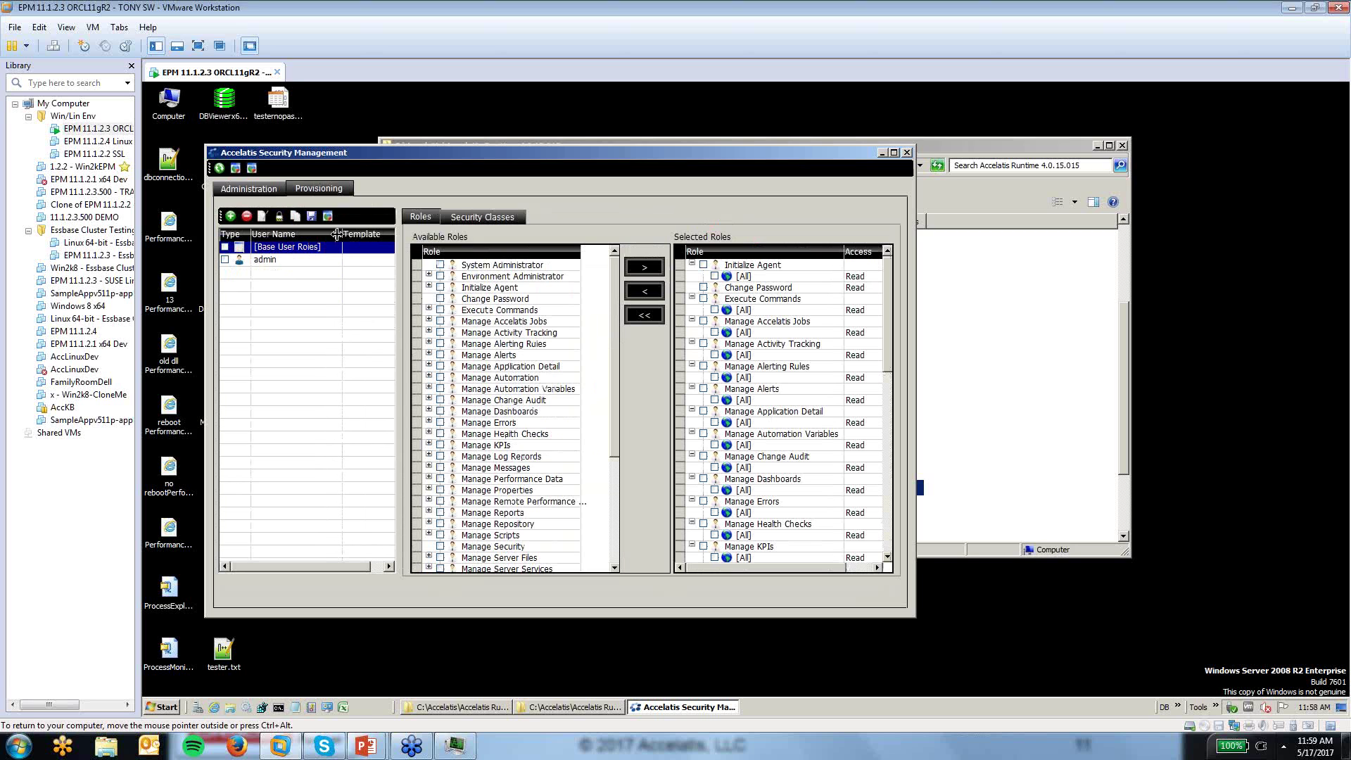
Create a new account as a template named Read Access
left_click(231, 217)
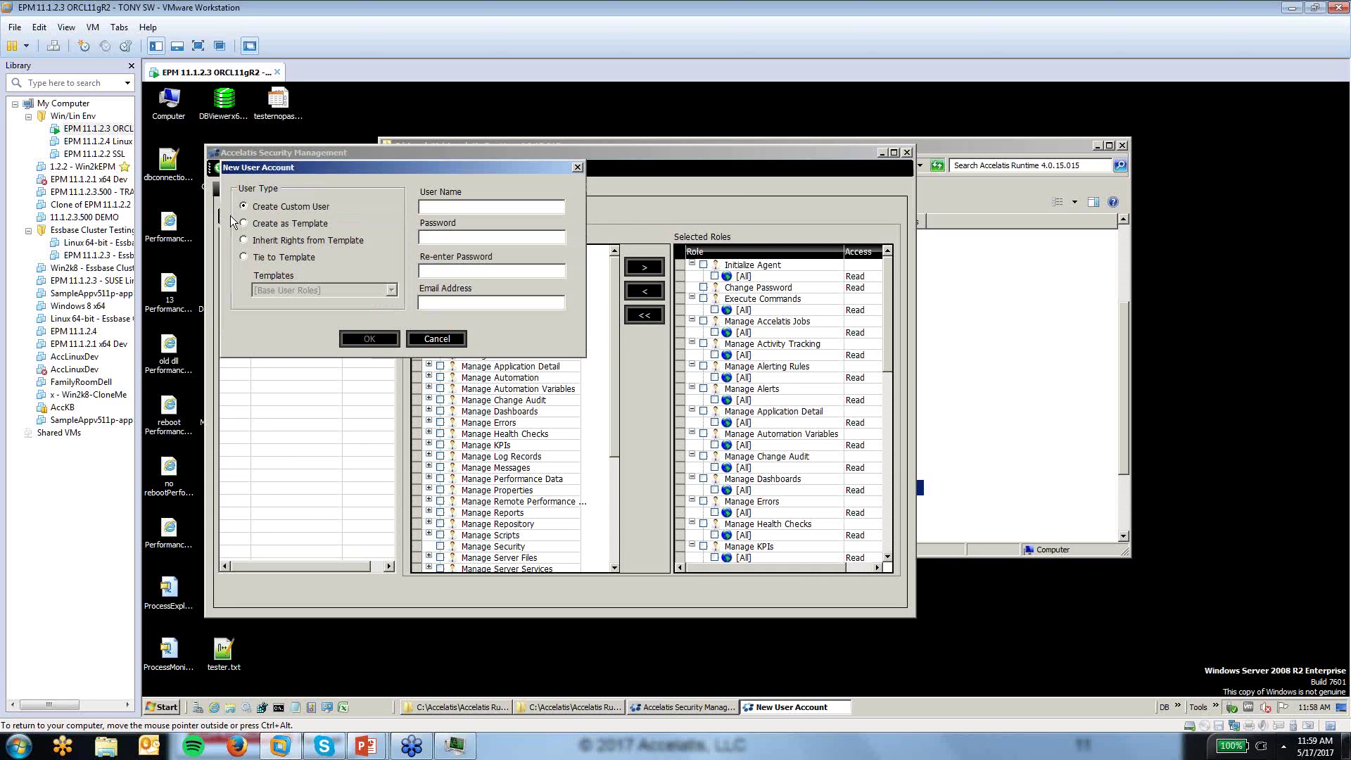
left_click(292, 227)
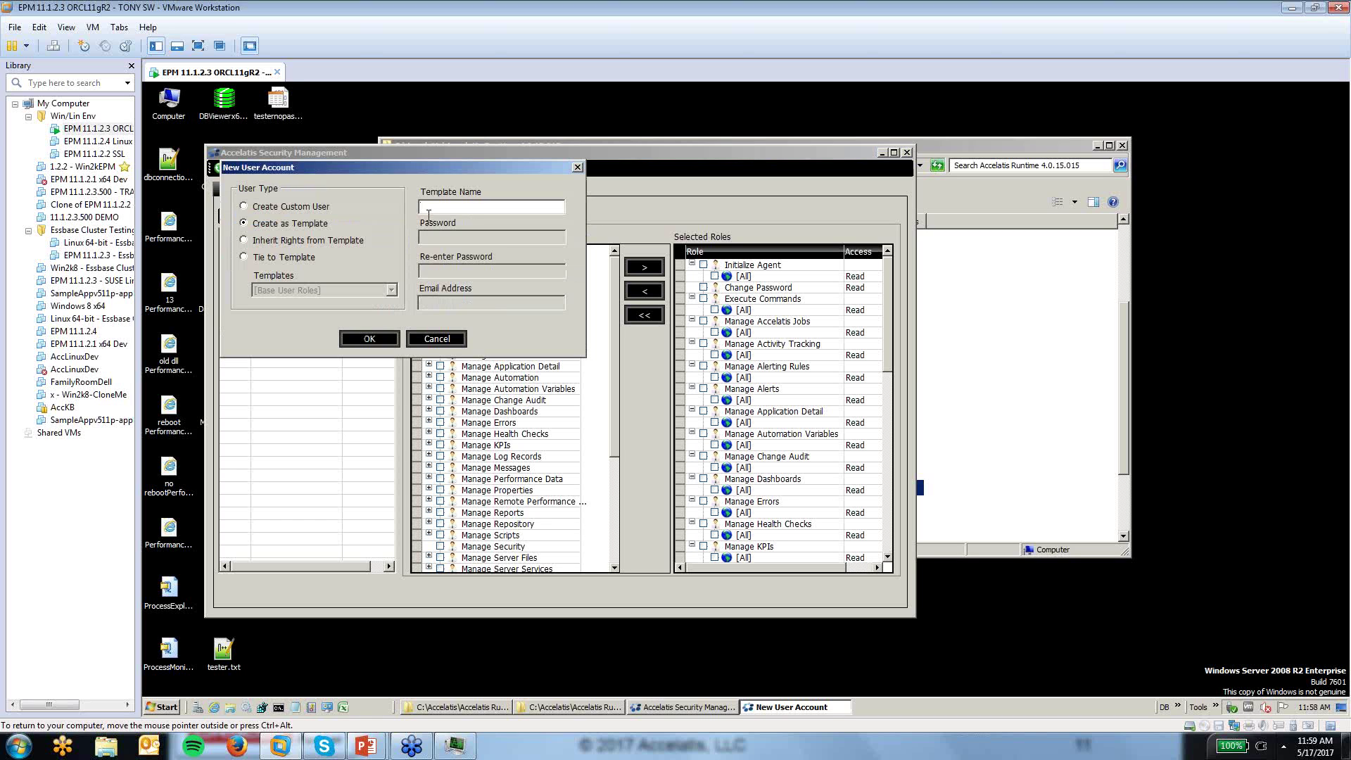
type("Read Access")
left_click(374, 335)
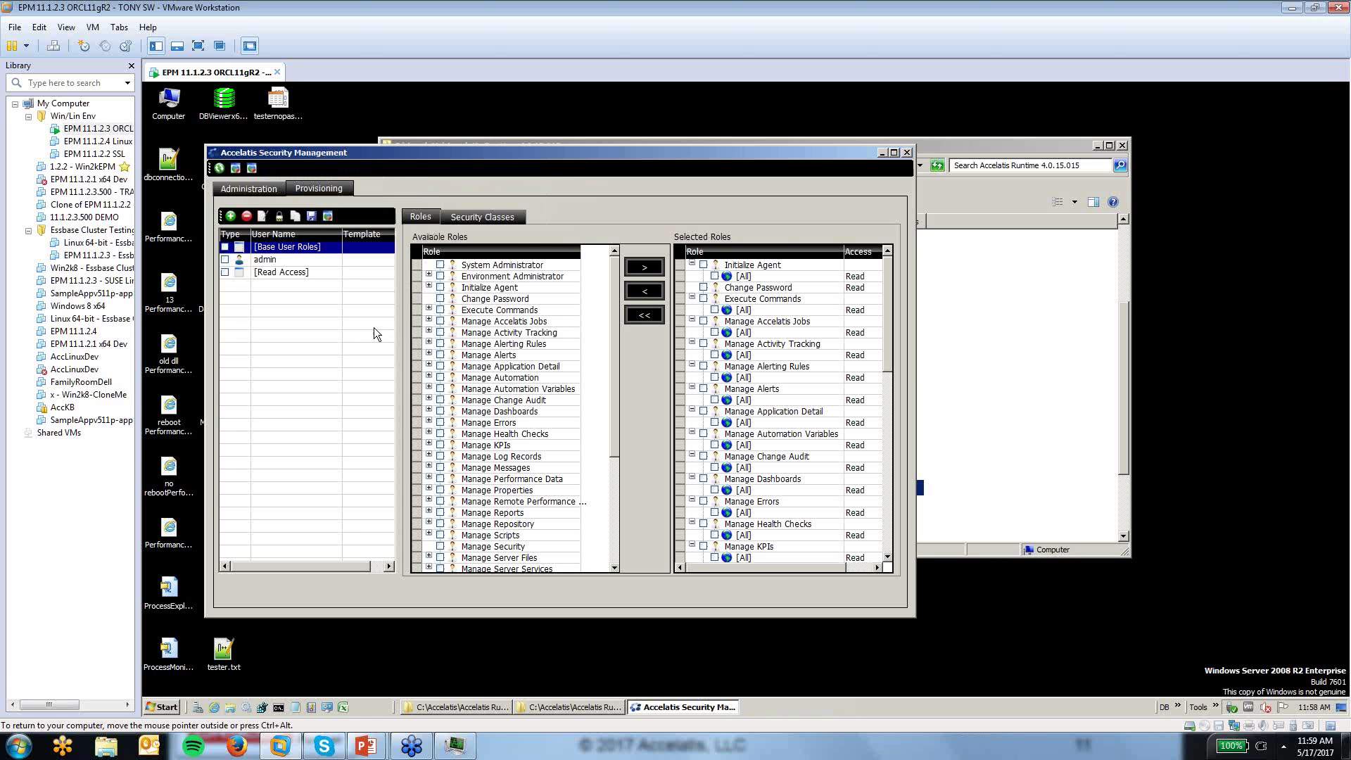
Give the Read Access template All access to the [Default] security class
left_click(295, 274)
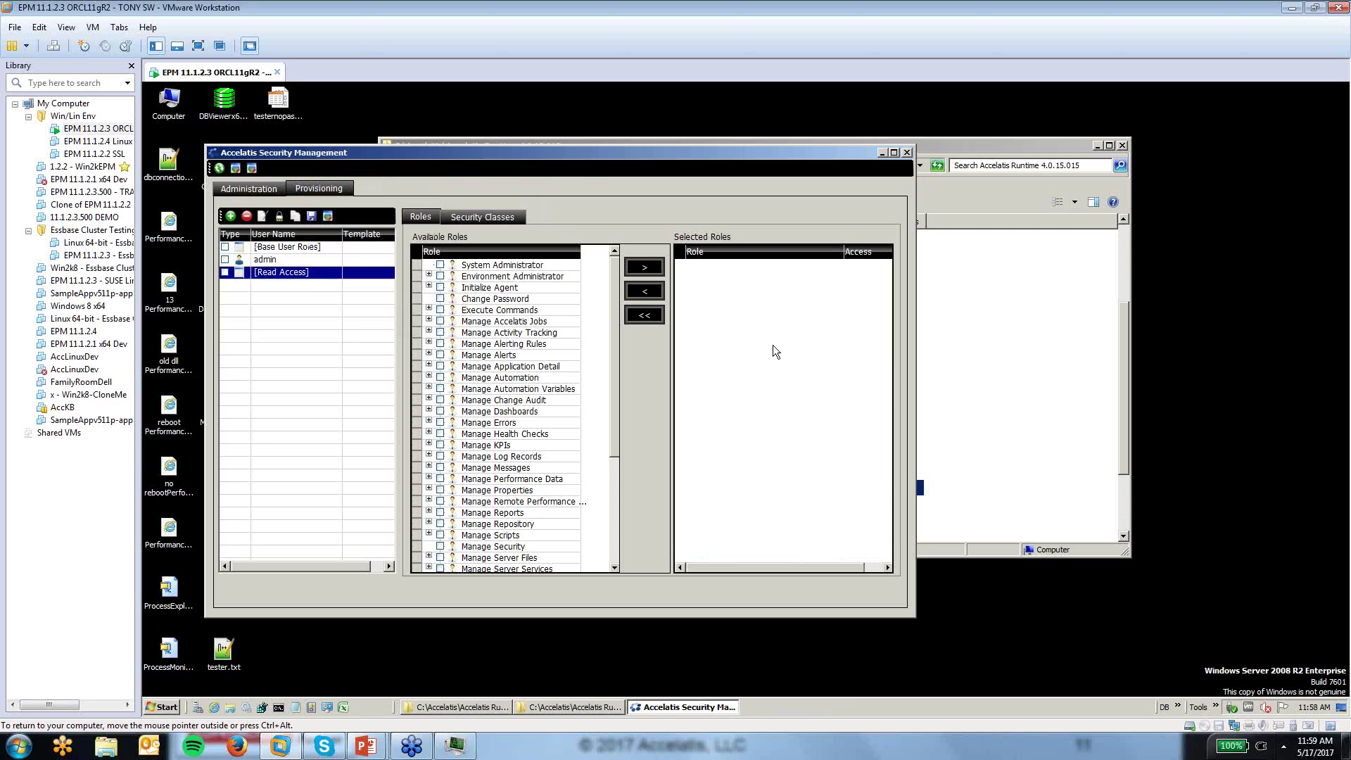
left_click(477, 218)
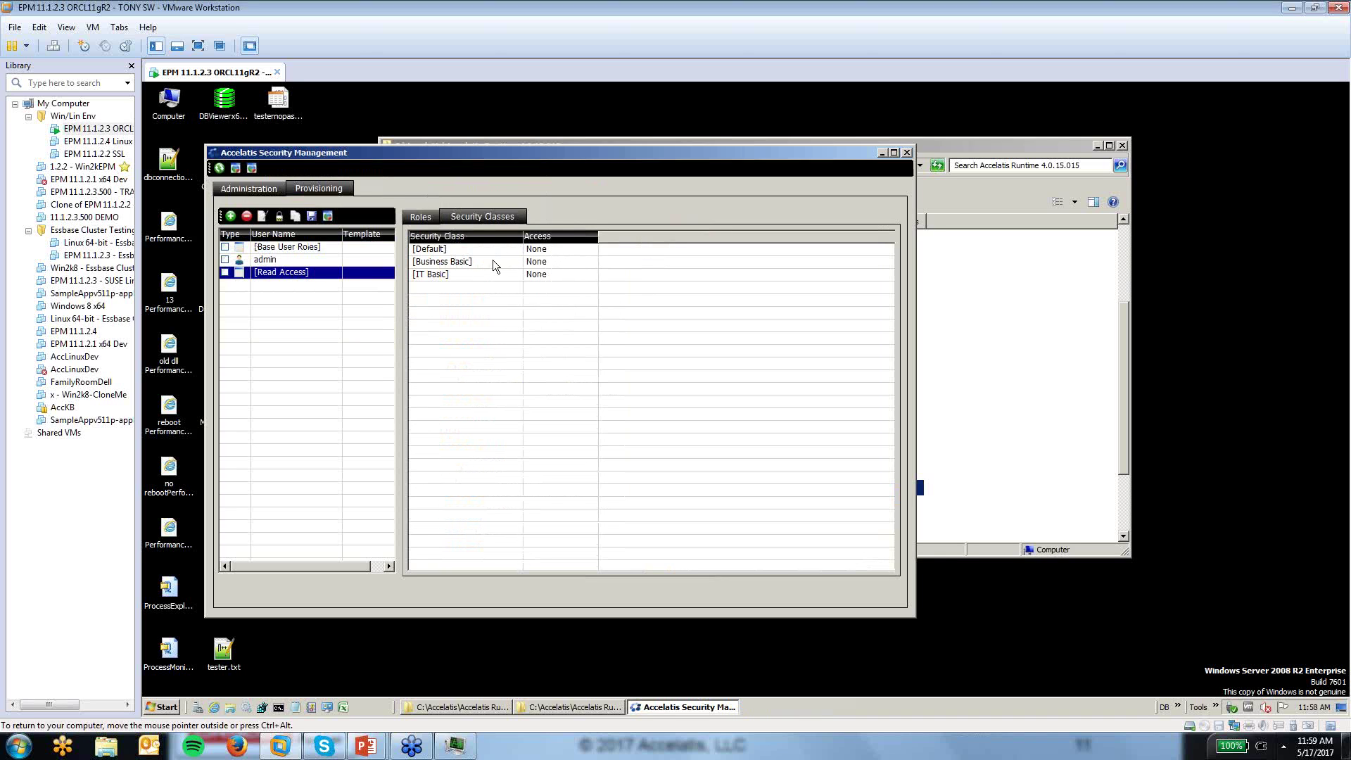
left_click(563, 250)
left_click(563, 251)
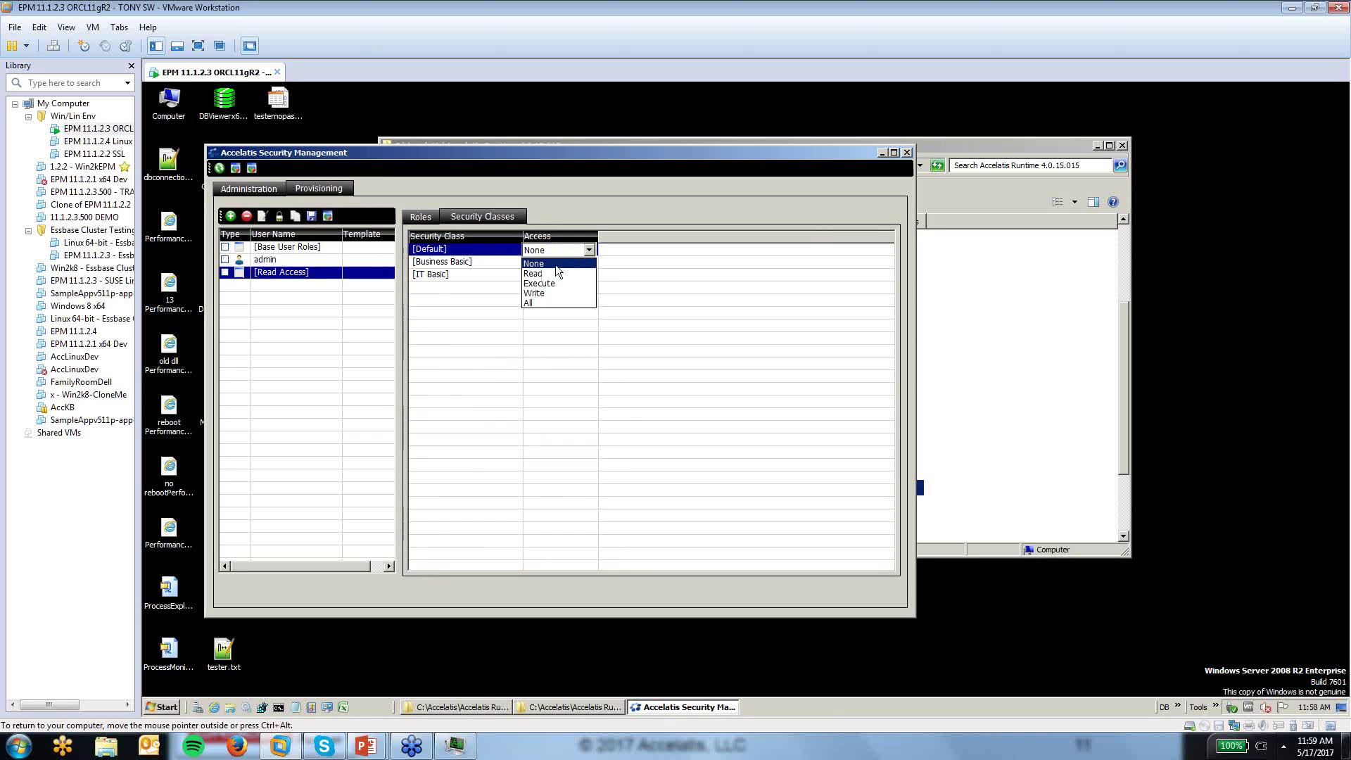
left_click(543, 301)
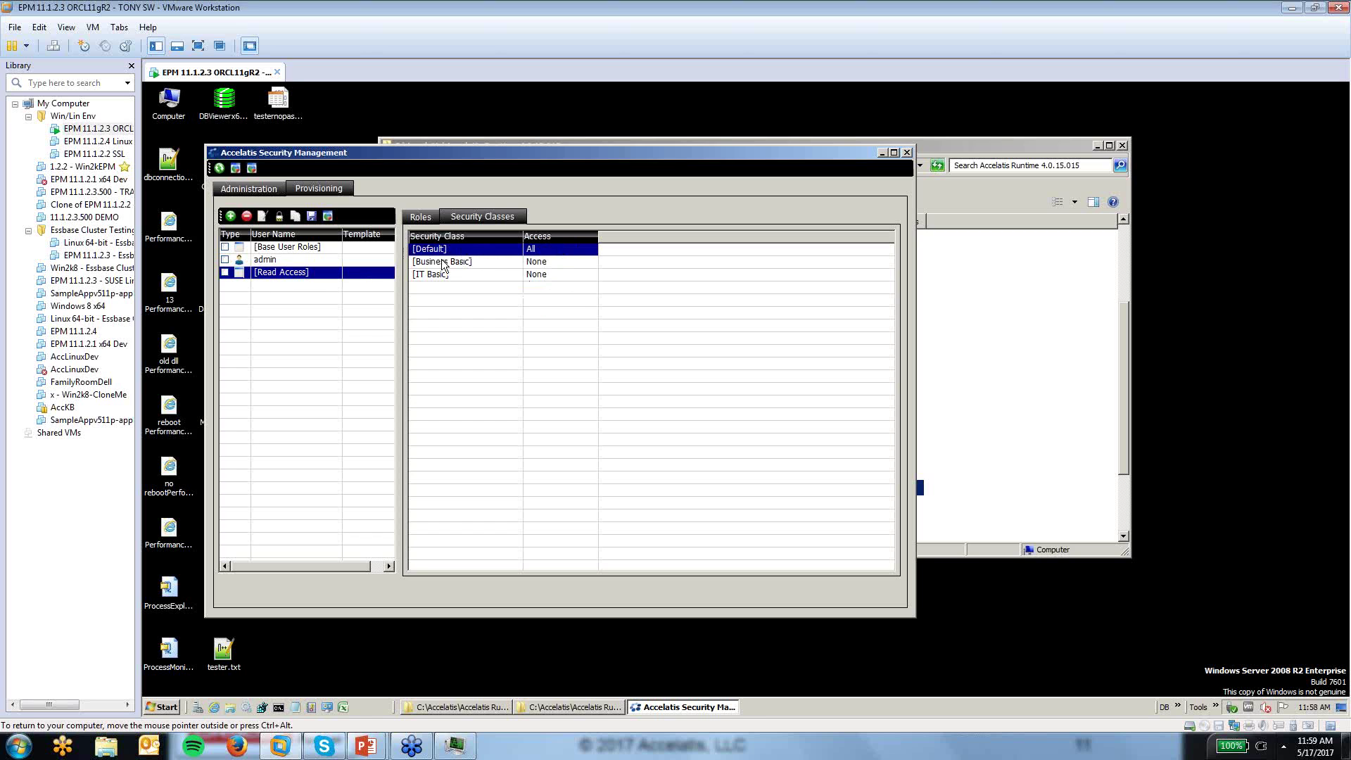
Mark [All] under the Stakeholder and Portal User roles available to the Read Access template
left_click(420, 215)
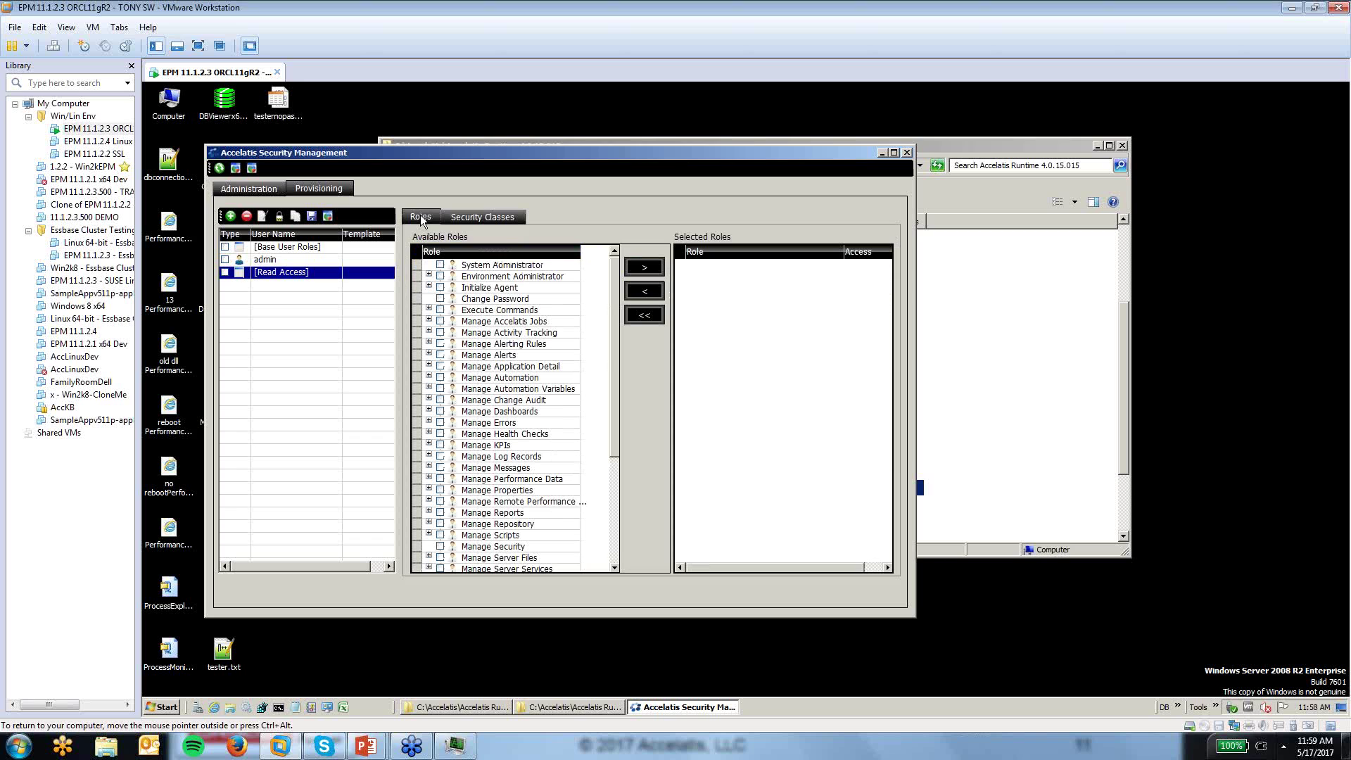
left_click_drag(618, 310, 626, 441)
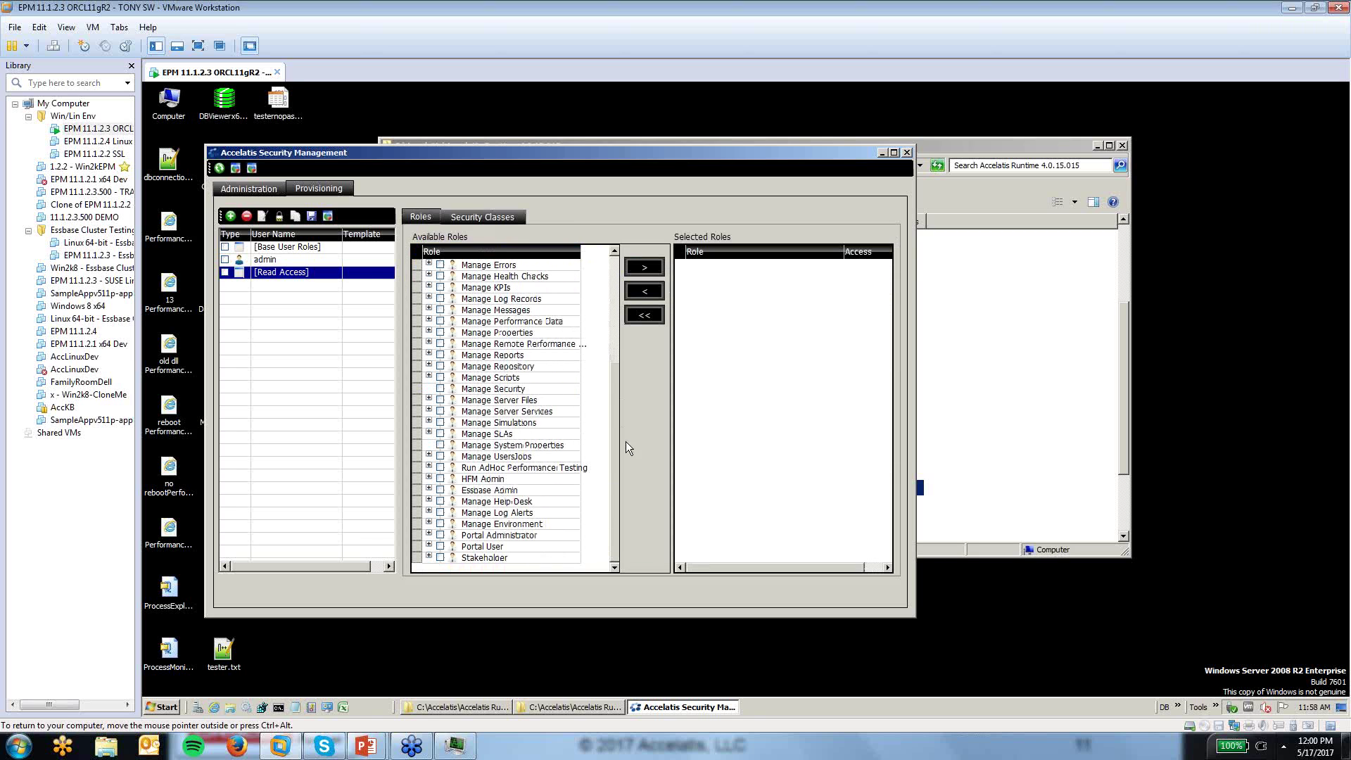
left_click(429, 556)
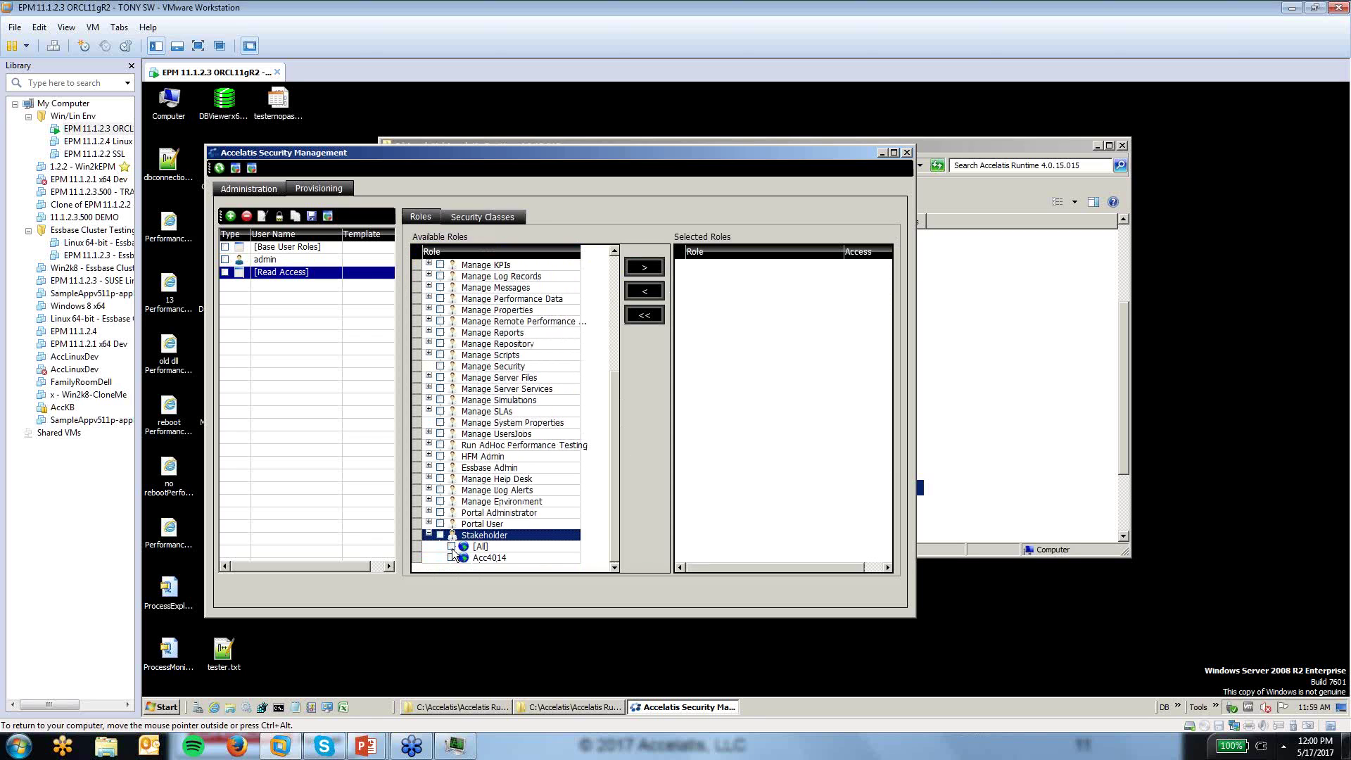
left_click(452, 547)
left_click(429, 522)
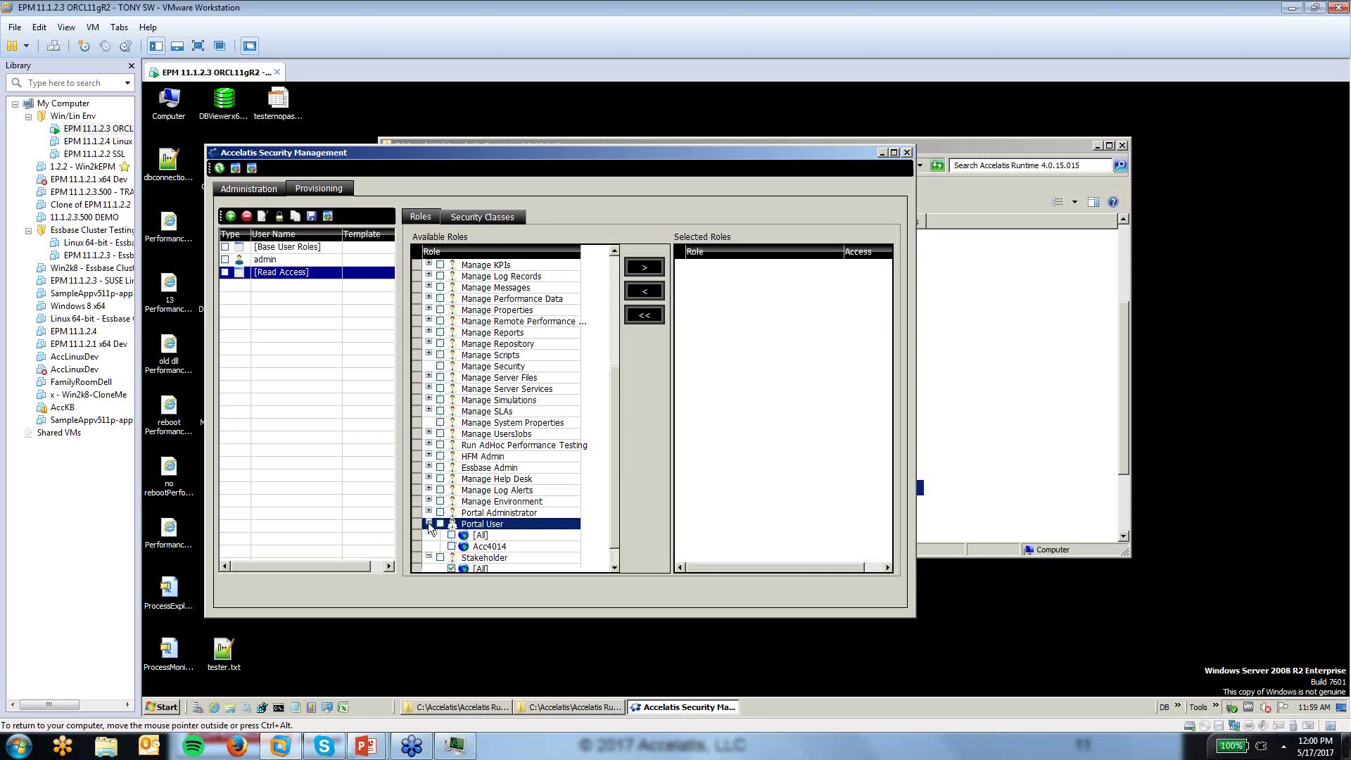
left_click(451, 535)
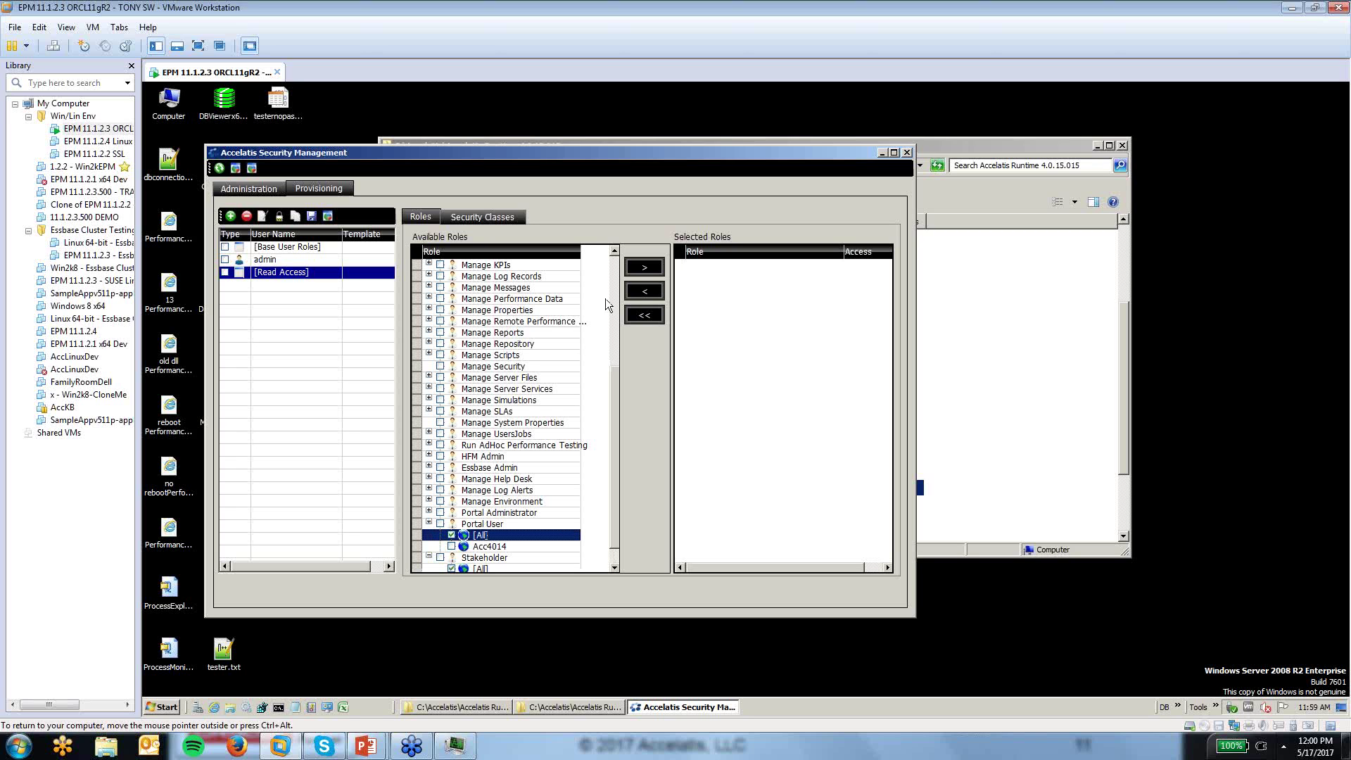
Review the security classes and selected roles of the [Base User Roles] template
left_click(303, 247)
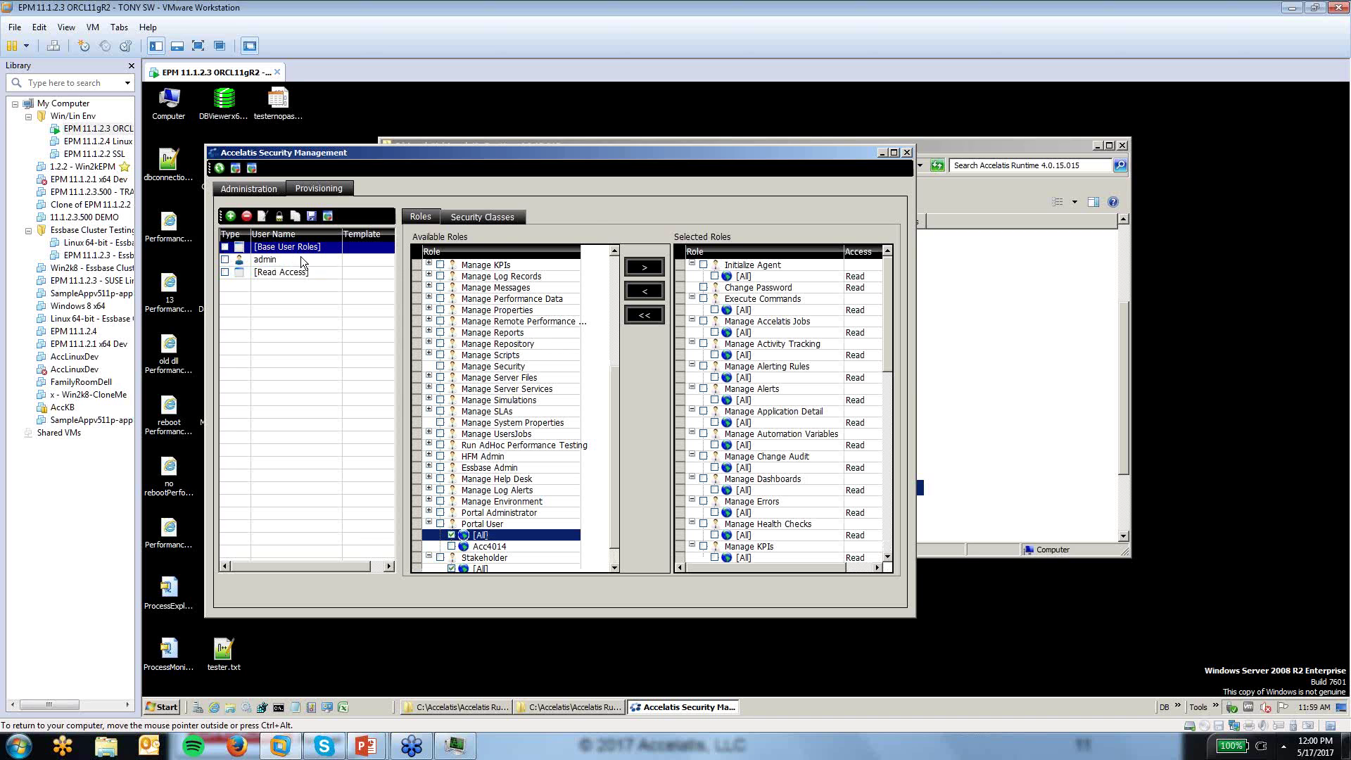
left_click(495, 215)
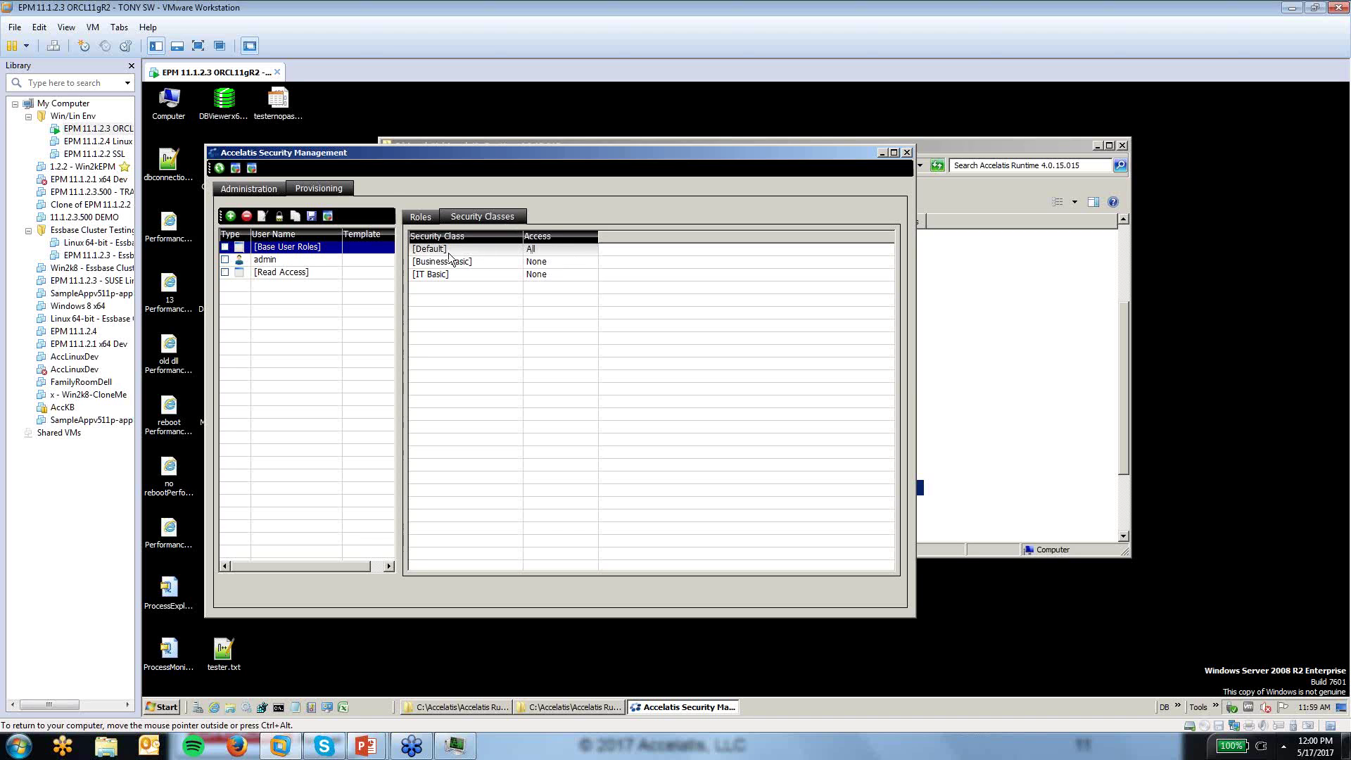
left_click(420, 218)
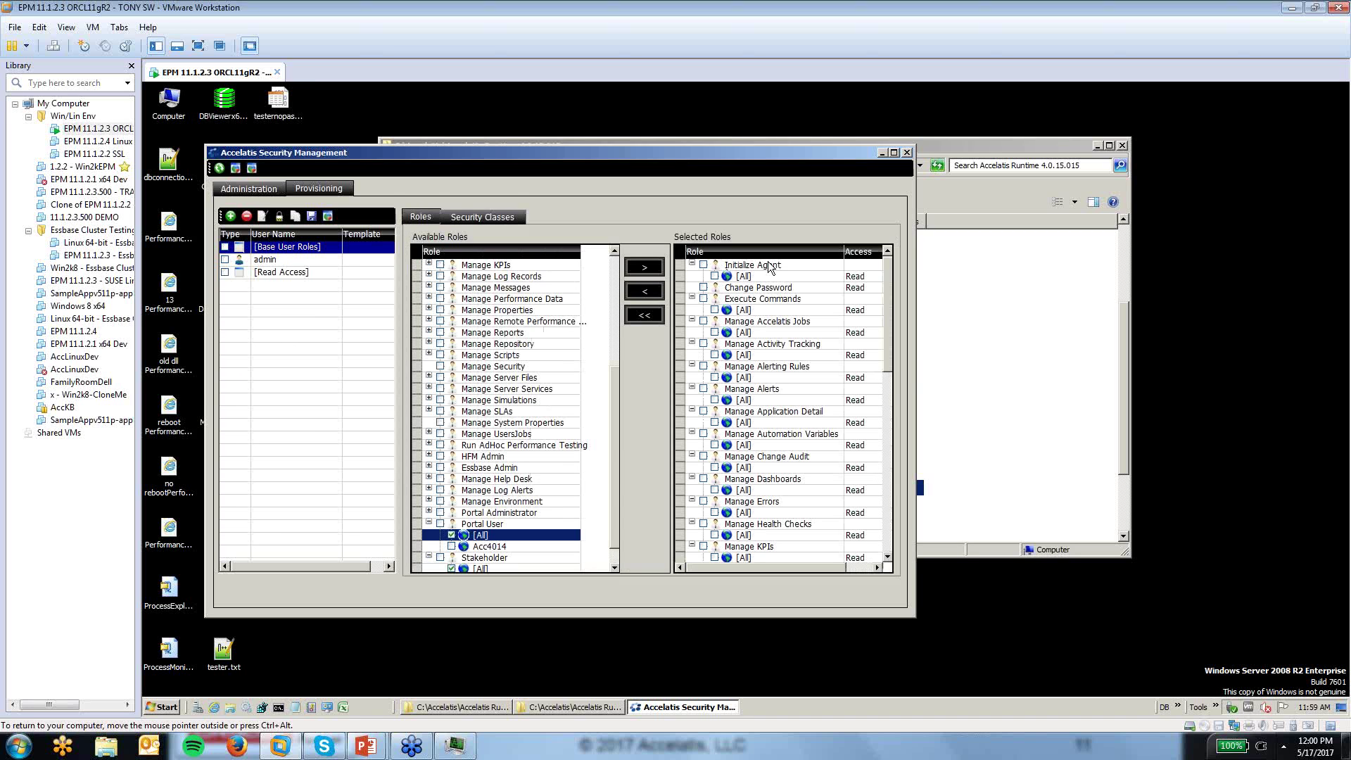
left_click_drag(886, 285, 896, 245)
Create a user named Inherit that inherits rights from the [Base User Roles] template, enter and re-enter its password, and save the user list
left_click(232, 217)
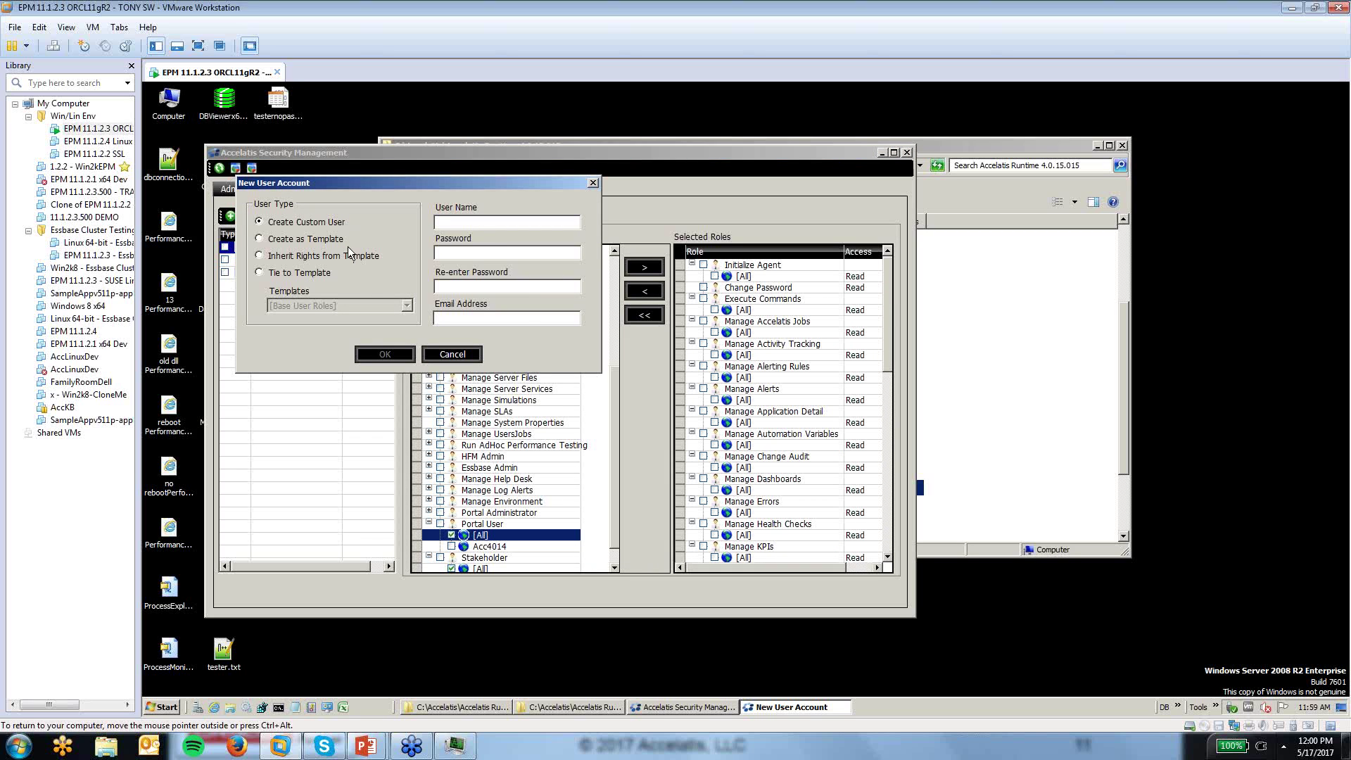
left_click(301, 256)
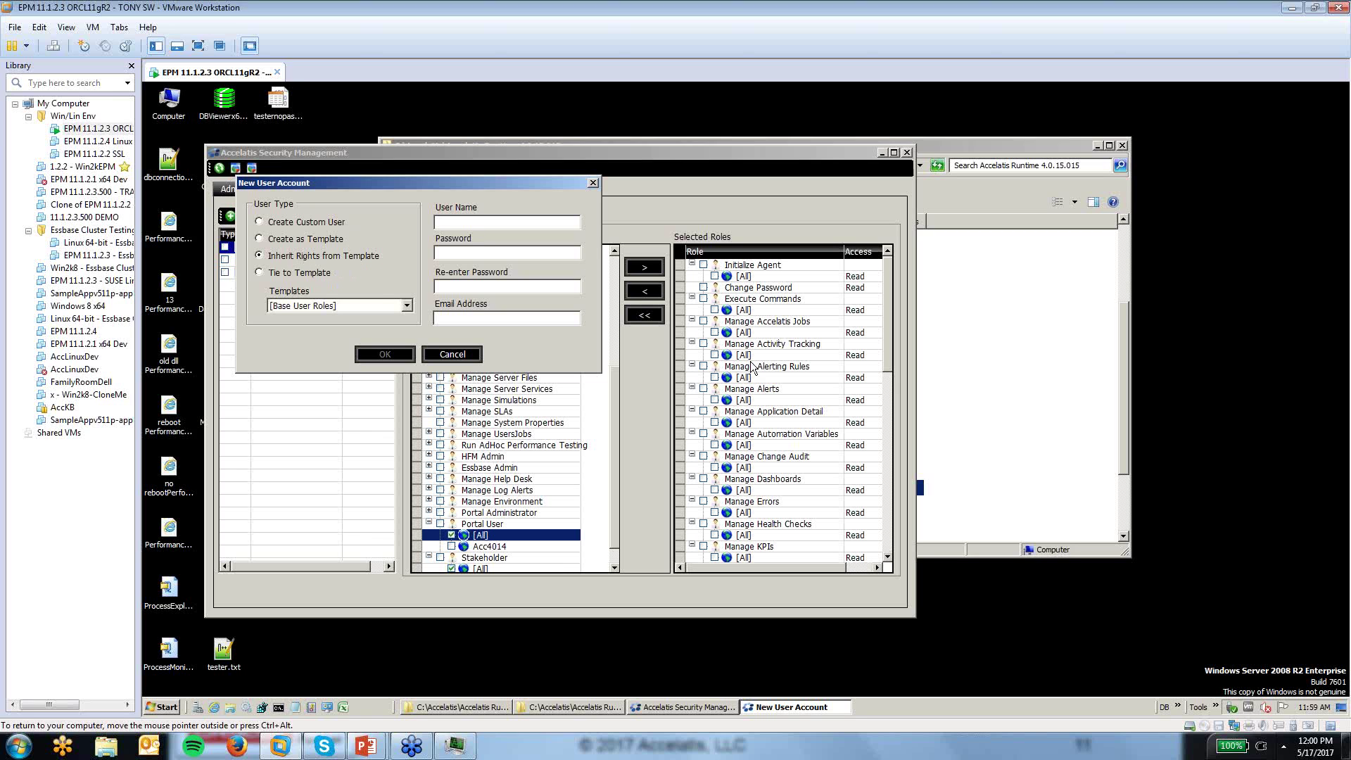
left_click(301, 273)
left_click(303, 256)
type("Inherit")
left_click(496, 287)
type("•")
left_click(378, 353)
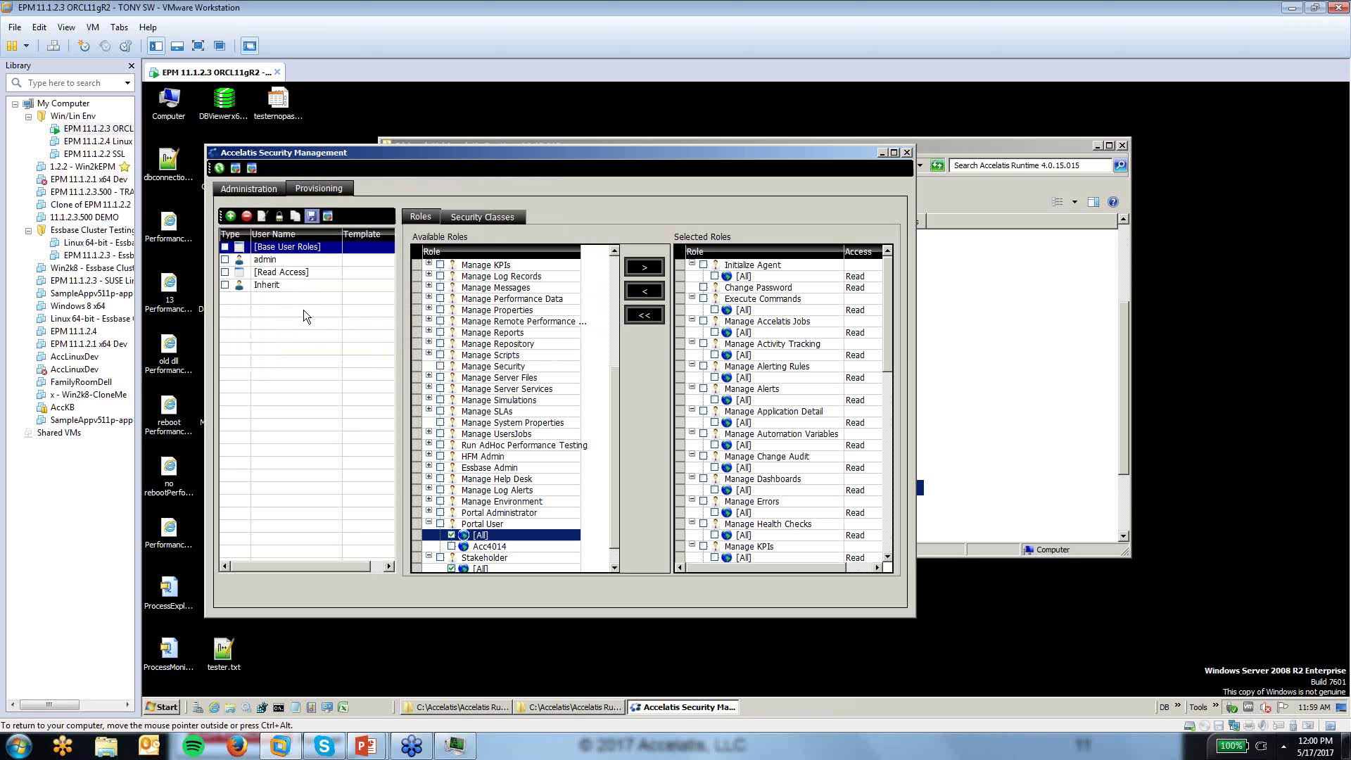
left_click(747, 427)
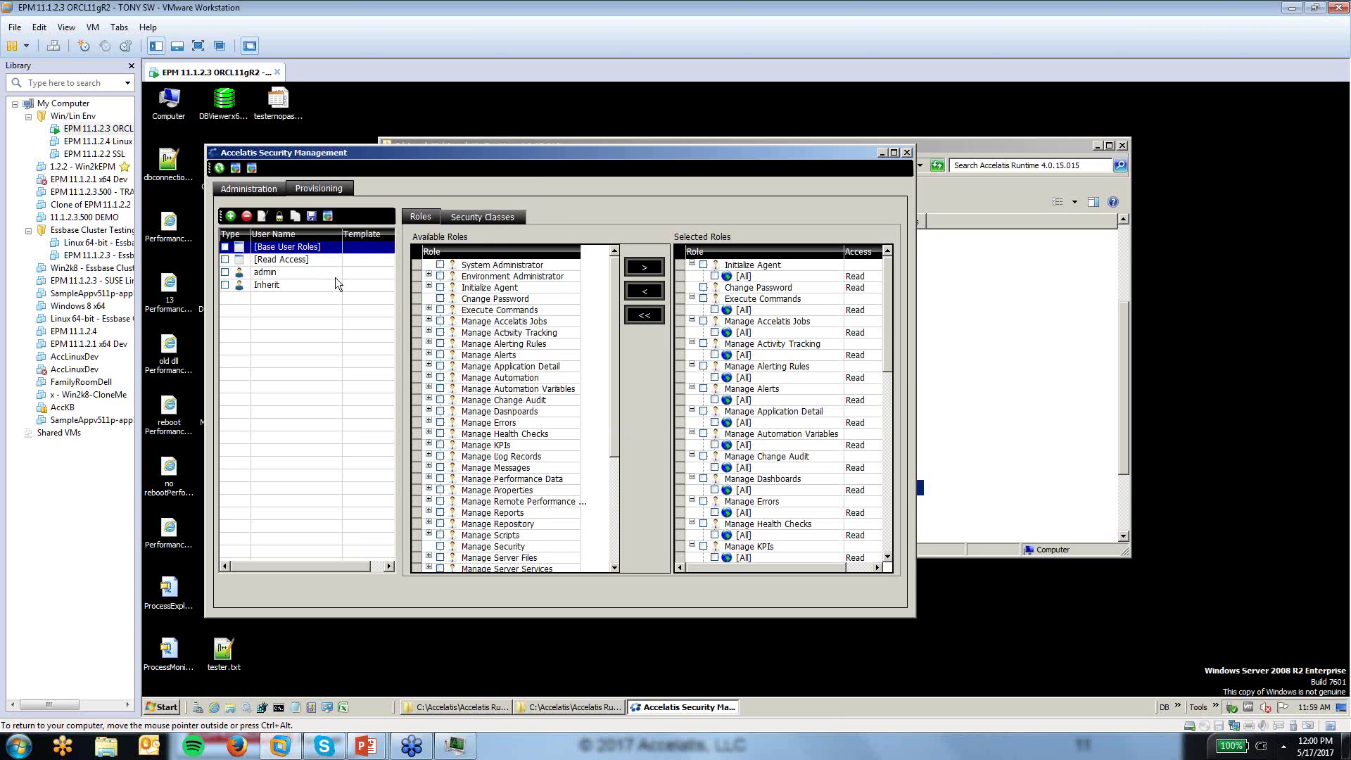
Create a user named Tie tied to the [Base User Roles] template, enter and re-enter its password, and save the user list
left_click(231, 216)
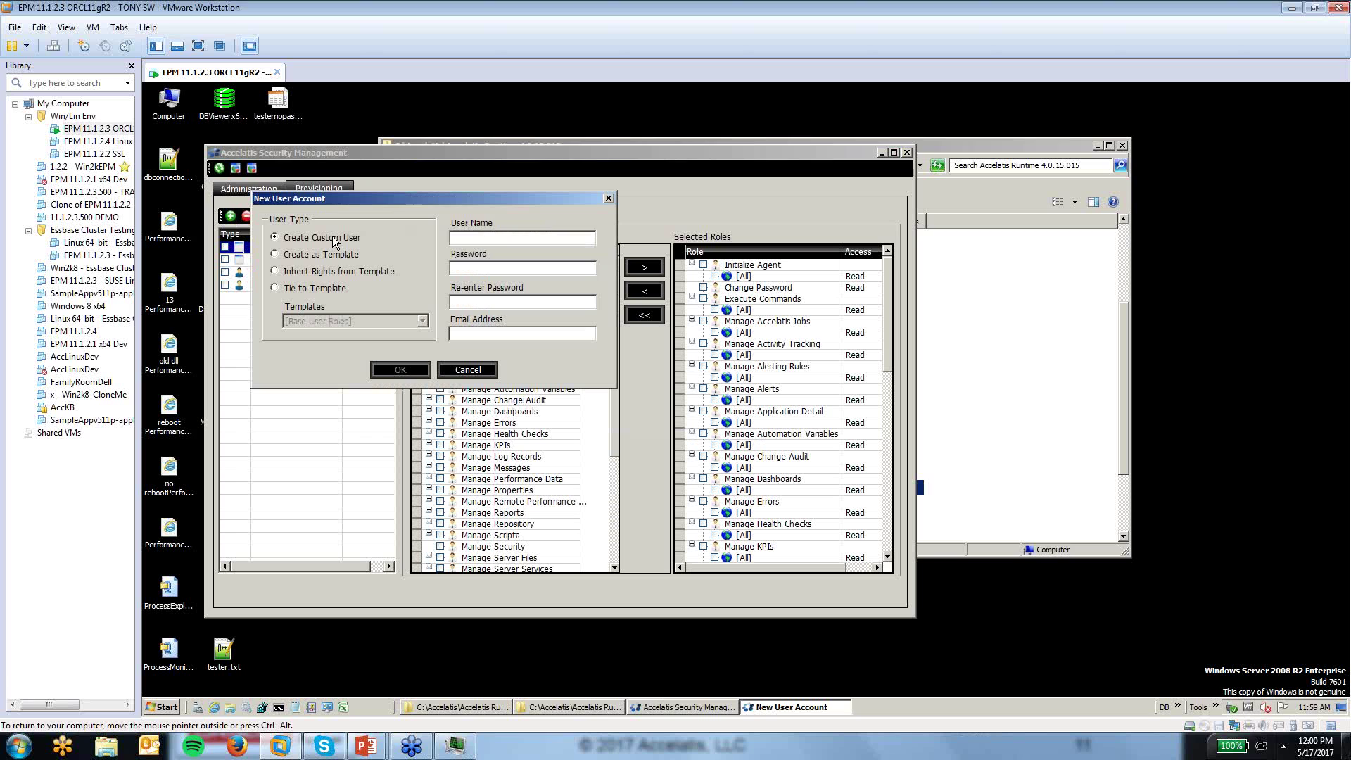
left_click(311, 287)
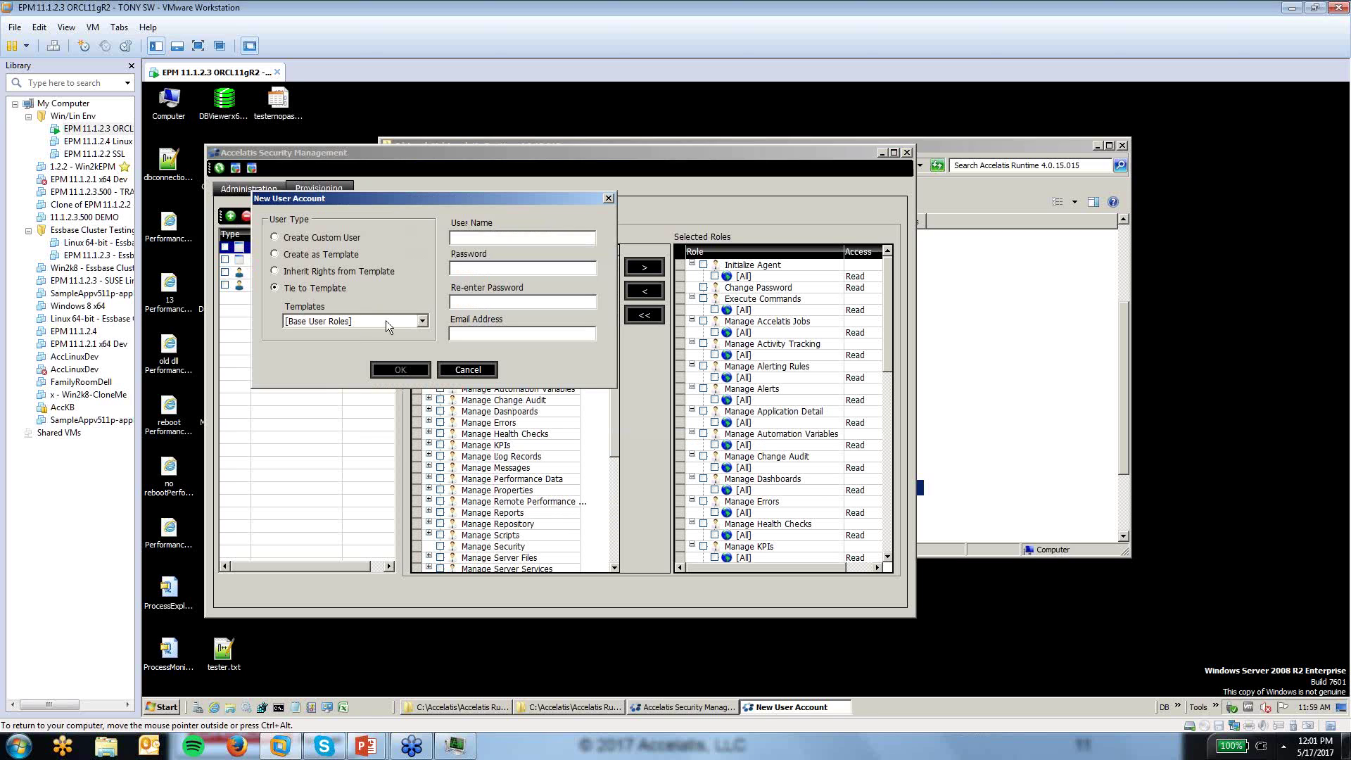
left_click(386, 320)
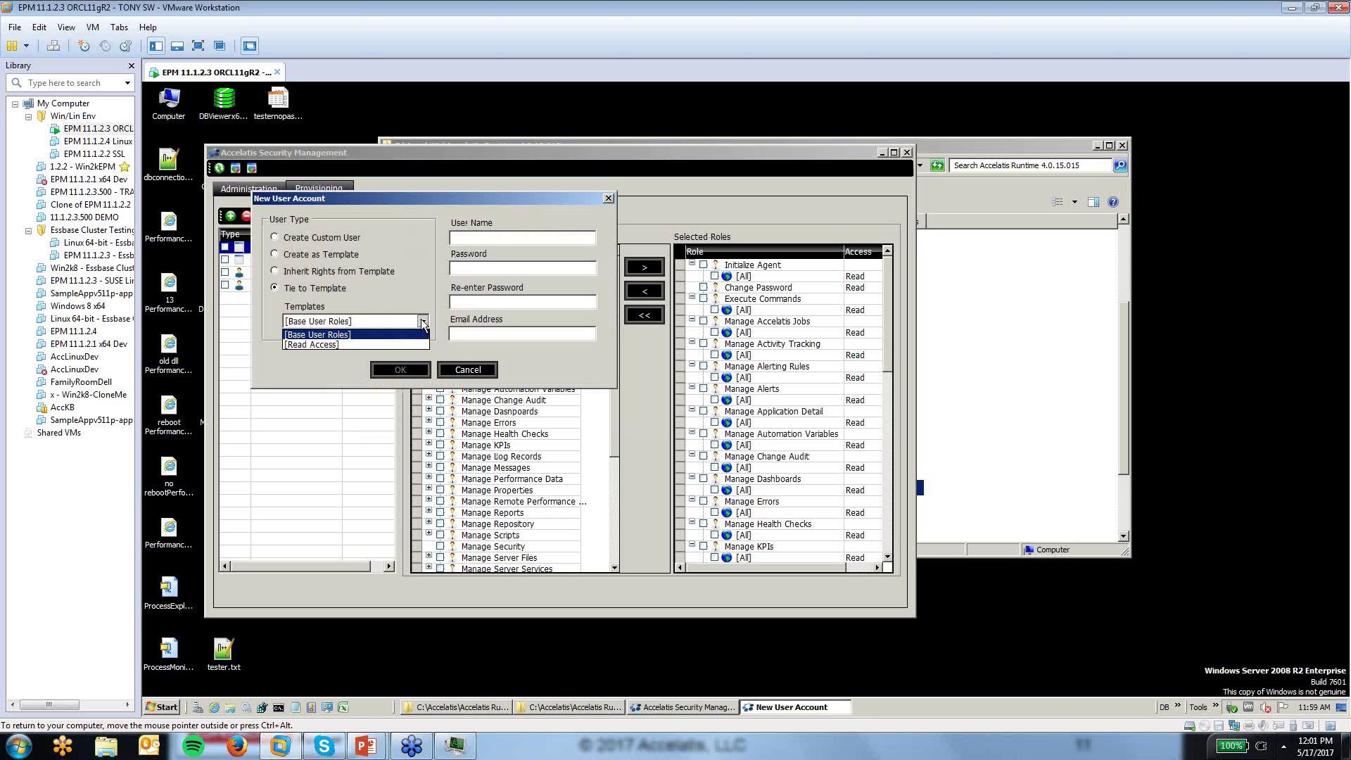
left_click(340, 335)
left_click(459, 239)
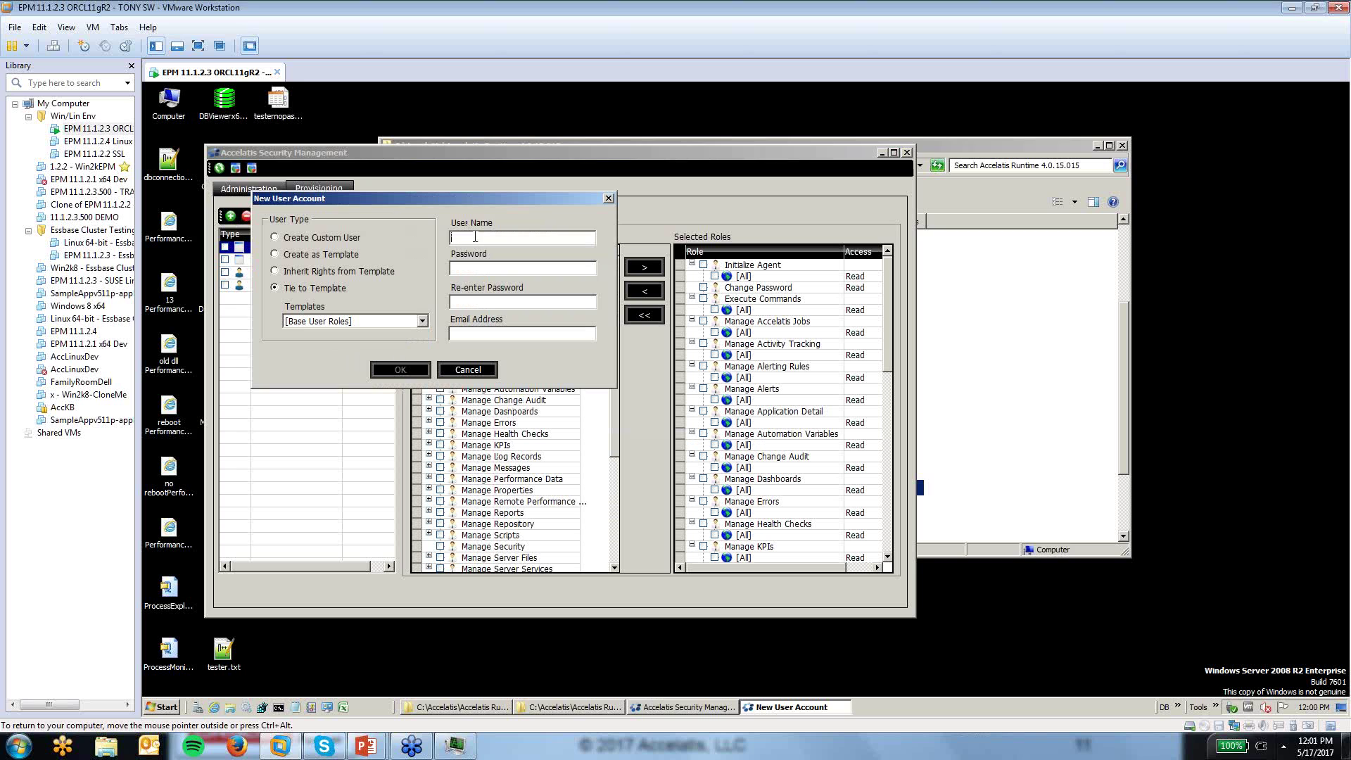
type("Tie")
left_click(535, 297)
type("a")
left_click(412, 370)
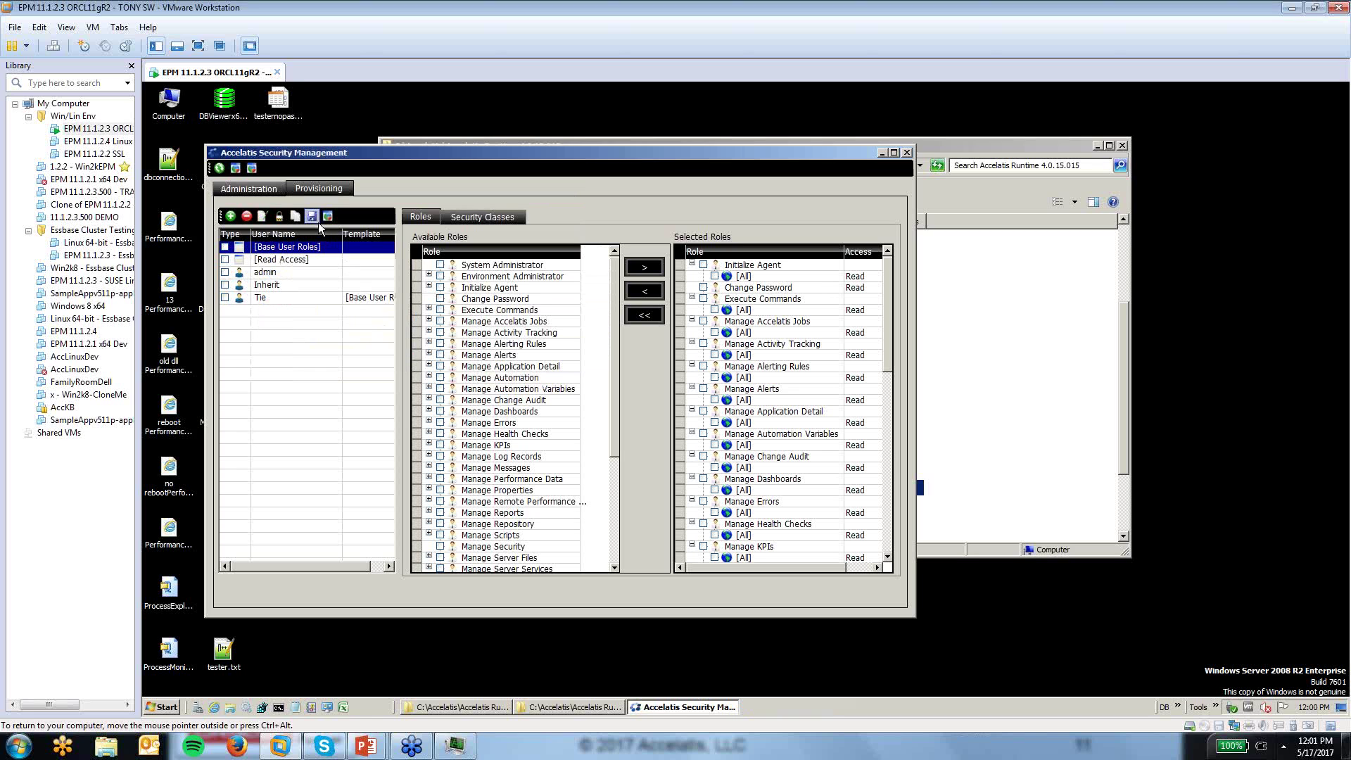
left_click(311, 217)
left_click(749, 424)
Examine the Inherit user's available and selected roles and its security class access
left_click(271, 285)
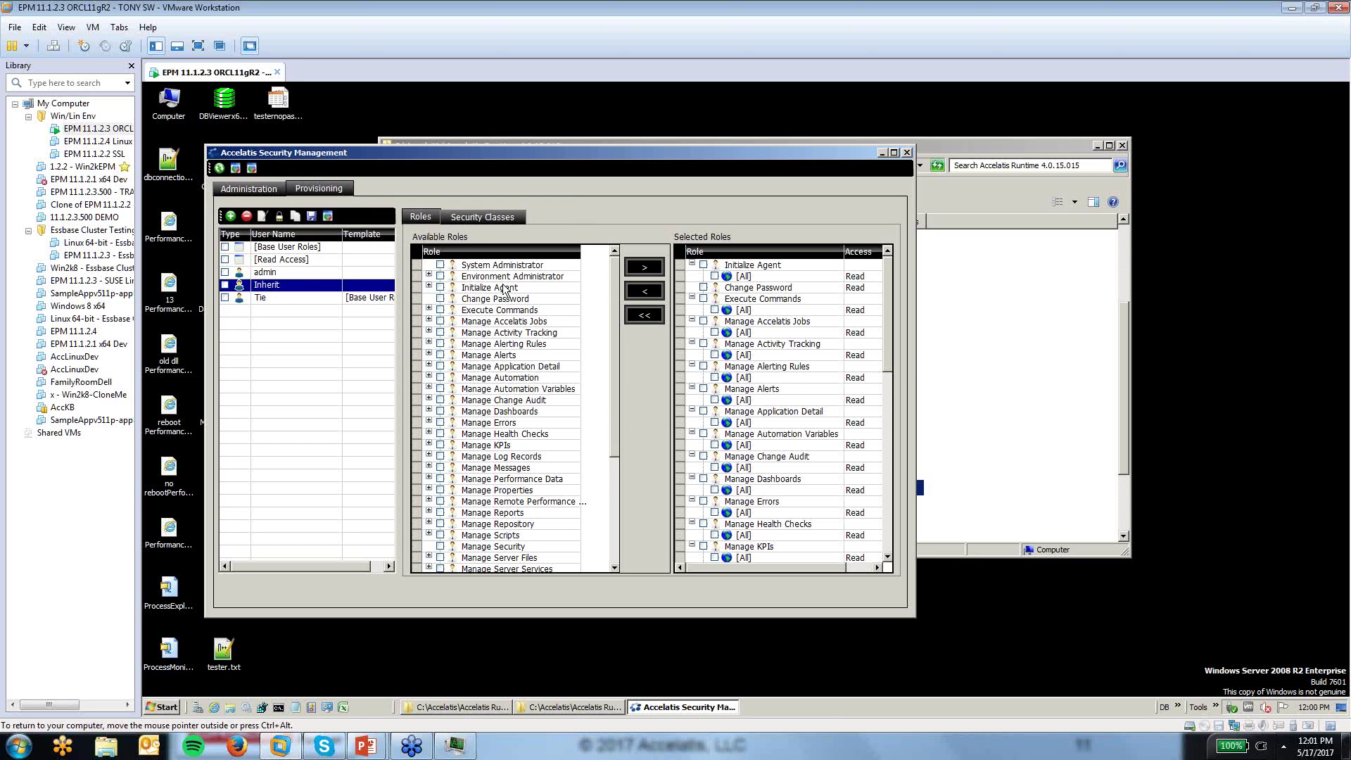
mouse_move(890, 286)
left_mouse_down()
mouse_move(891, 470)
mouse_move(888, 264)
left_mouse_up()
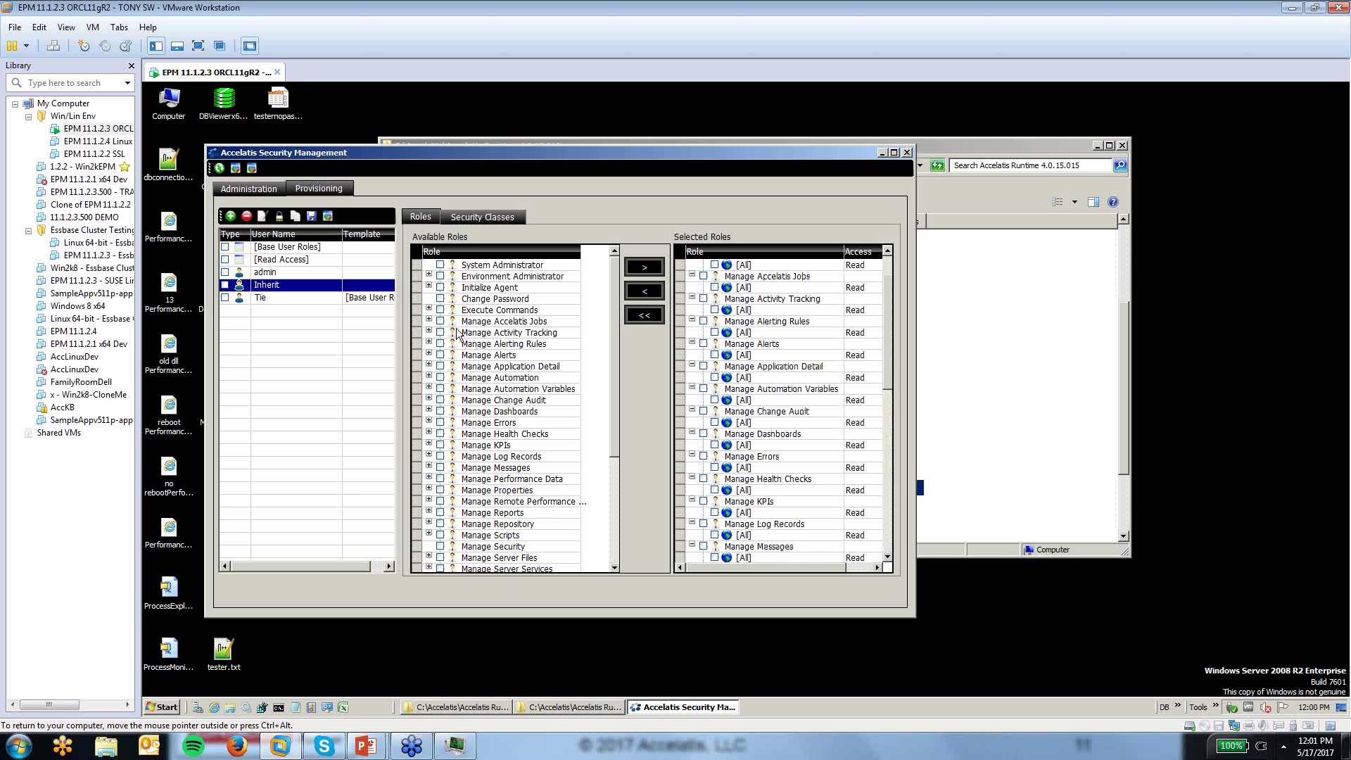
left_click(428, 321)
left_click(711, 323)
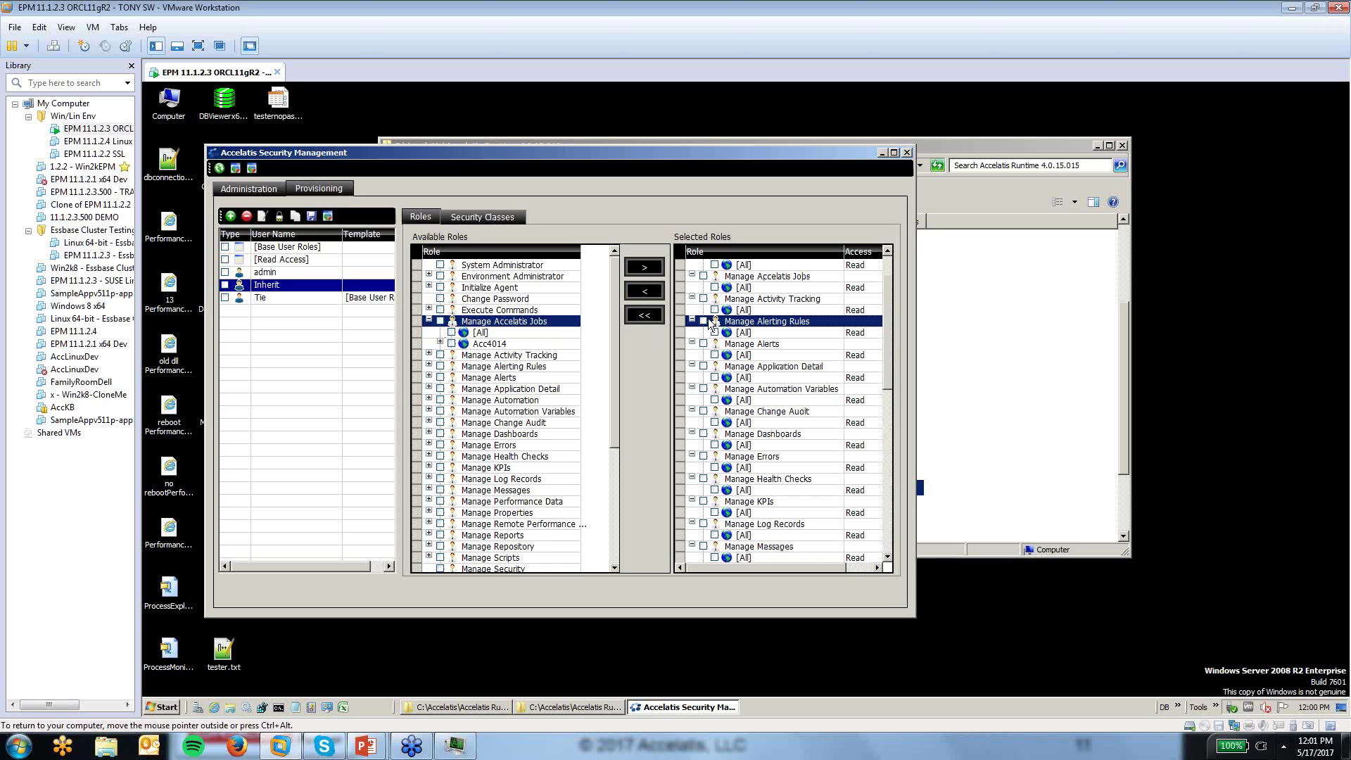
left_click(497, 220)
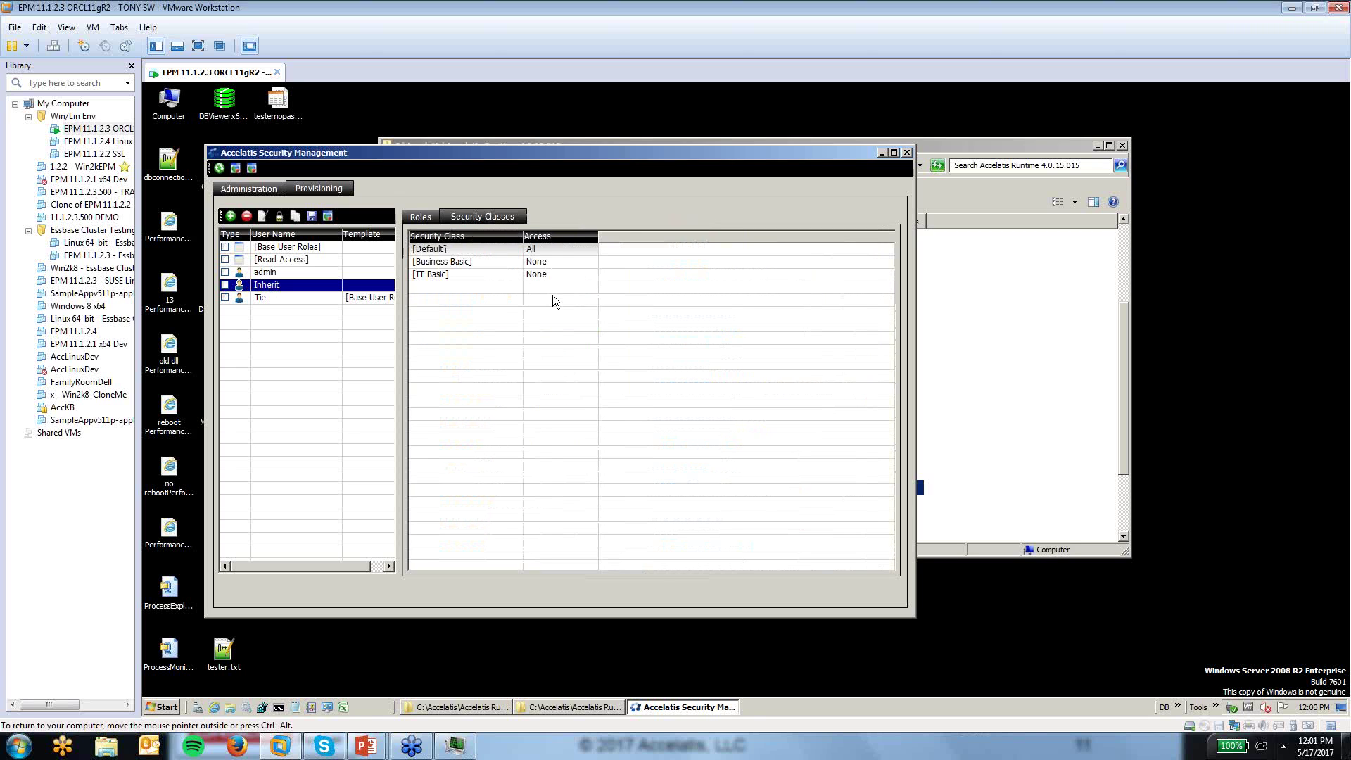
left_click(420, 215)
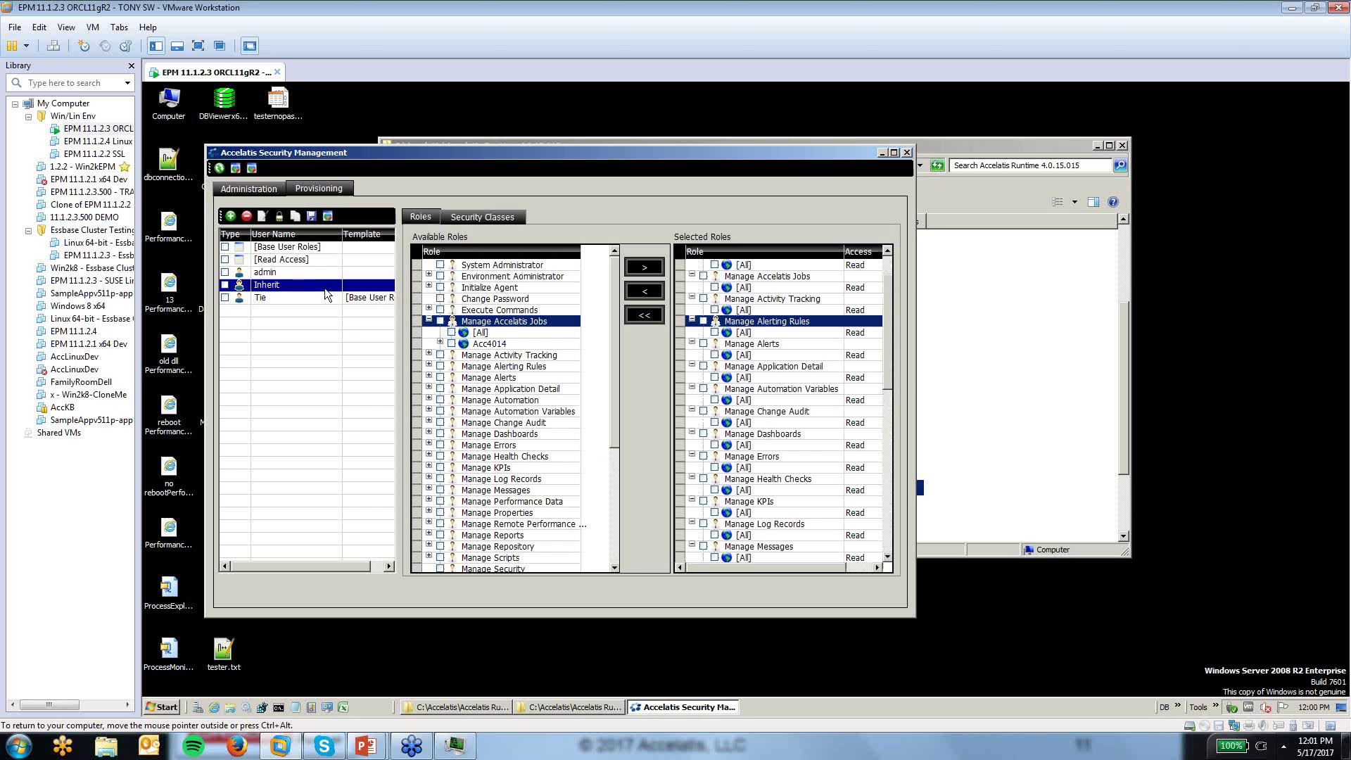
Compare the Tie user's roles with those of the [Base User Roles] template
left_click(272, 297)
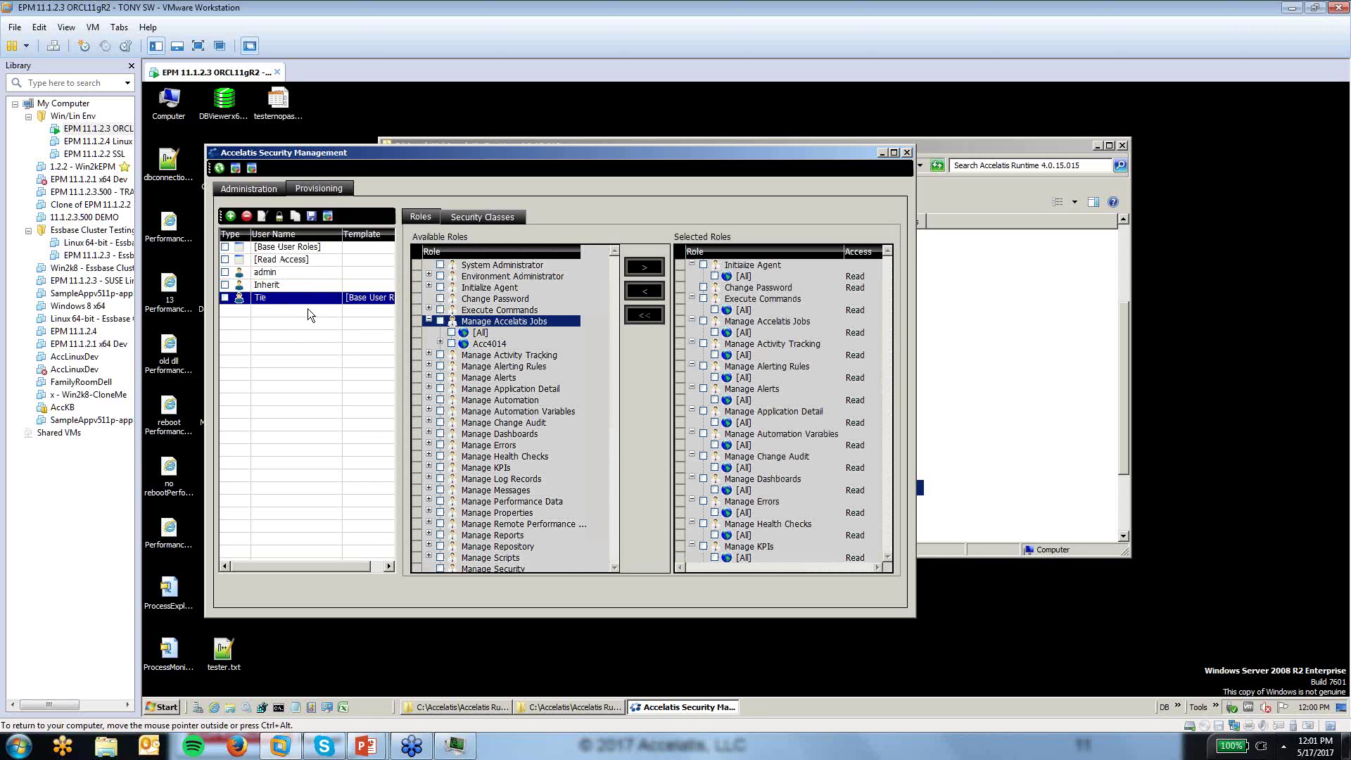
left_click(297, 247)
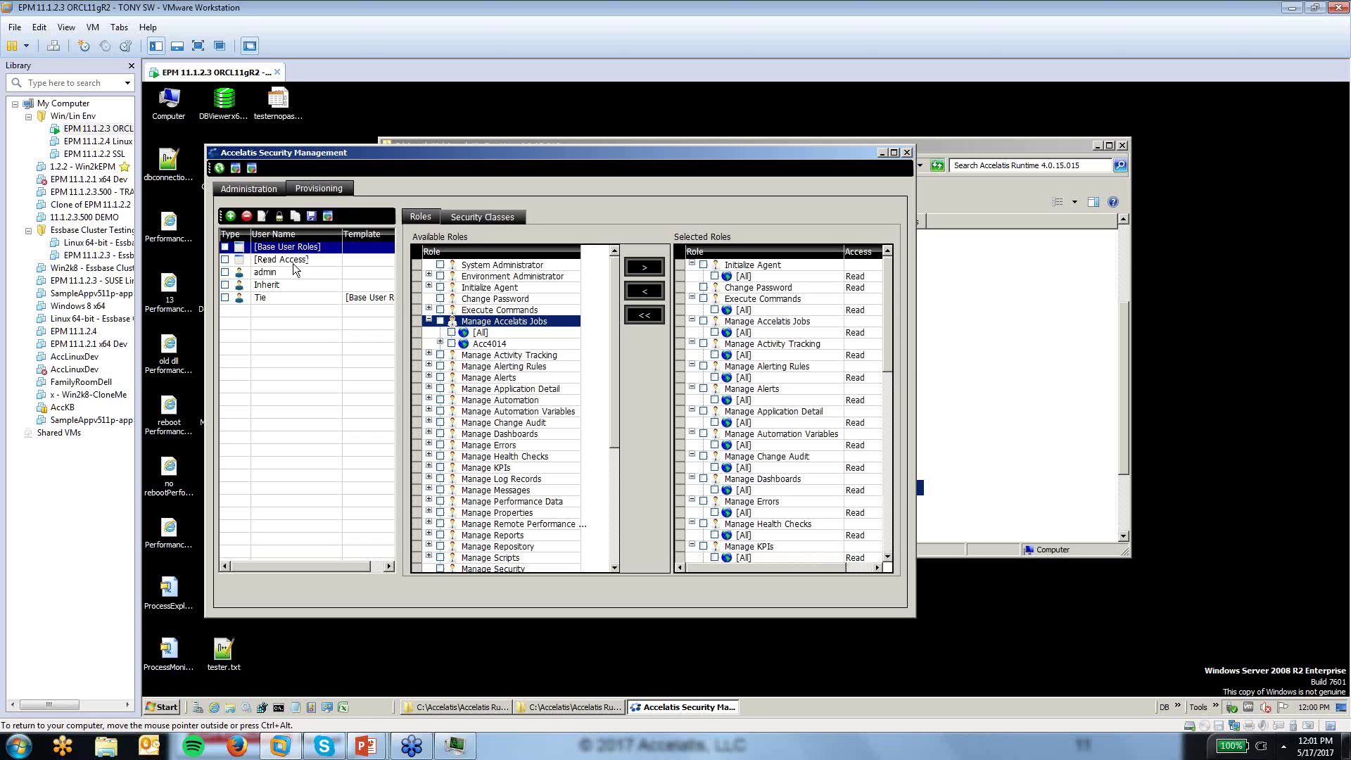
left_click(265, 300)
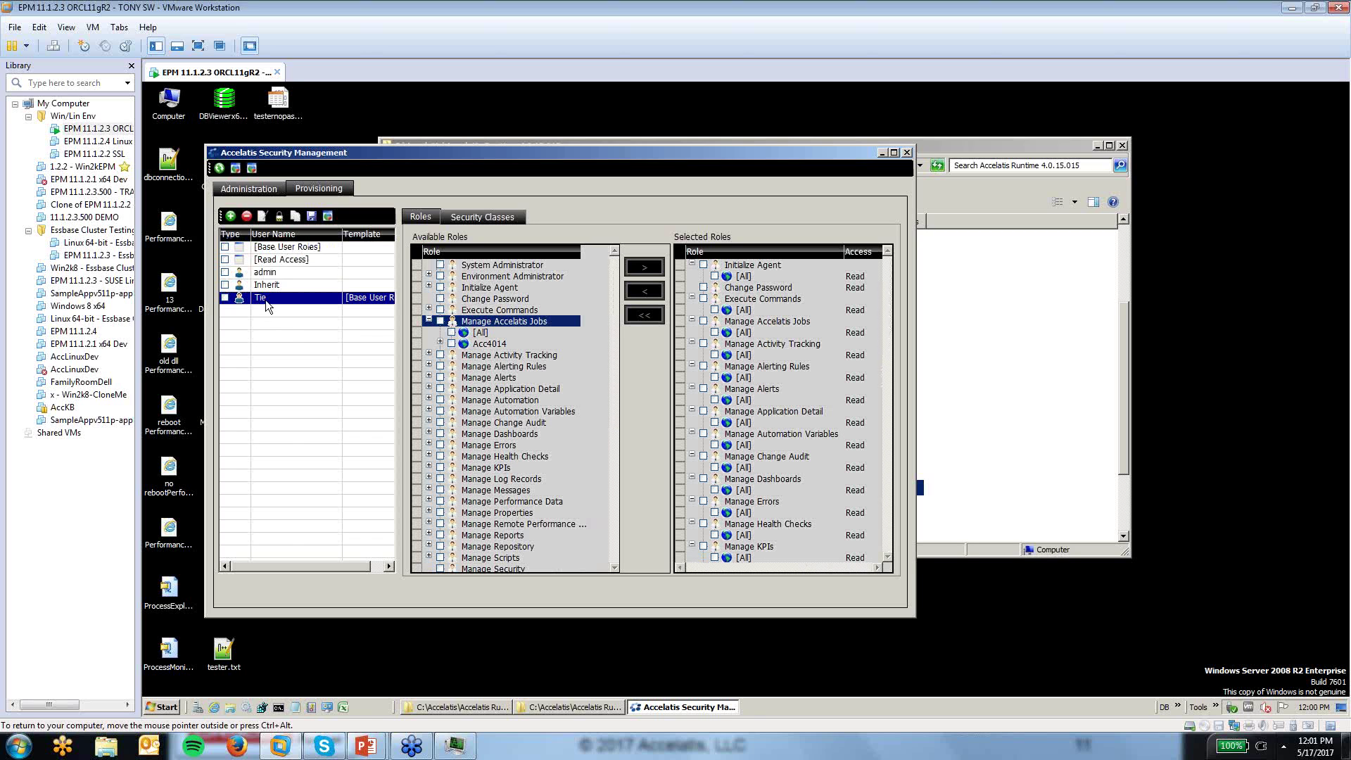
Compare the Inherit user's selected roles with those of the [Base User Roles] template
left_click(282, 288)
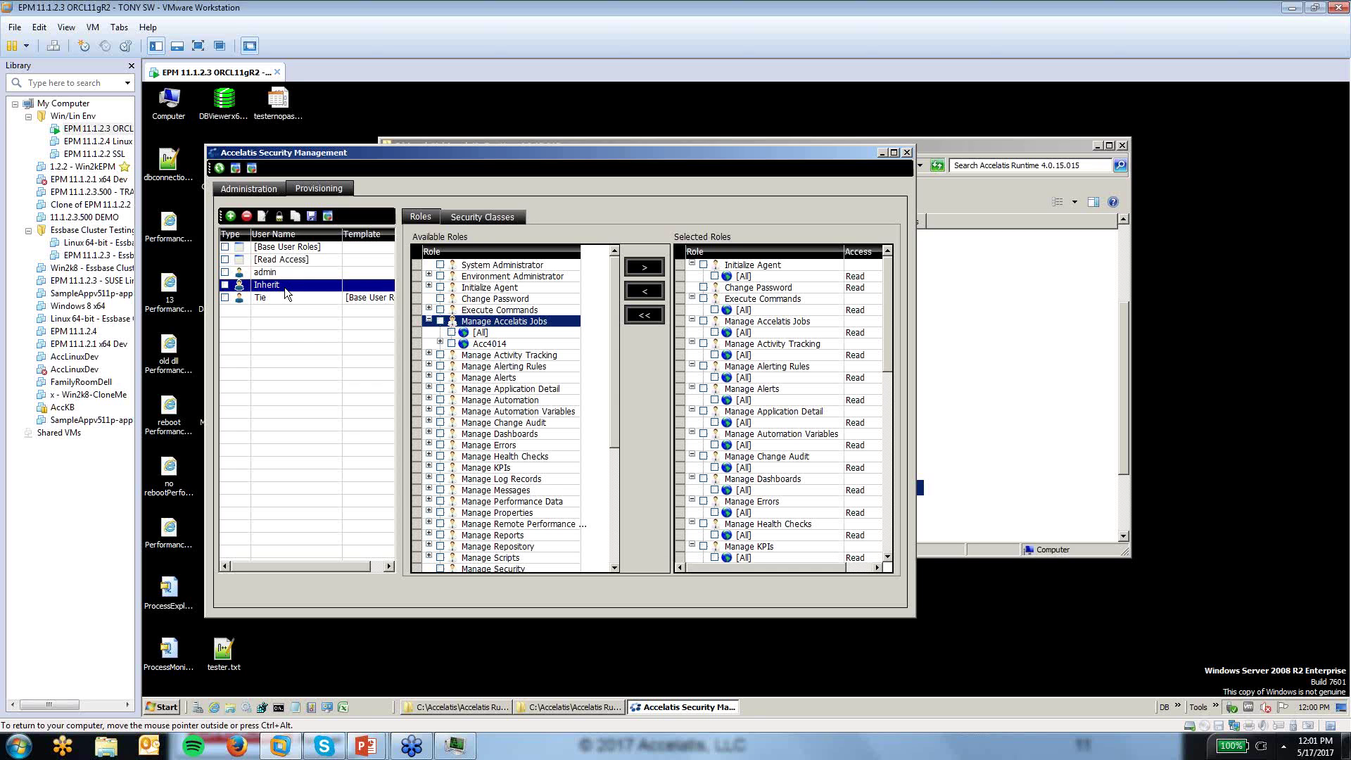
left_click(303, 248)
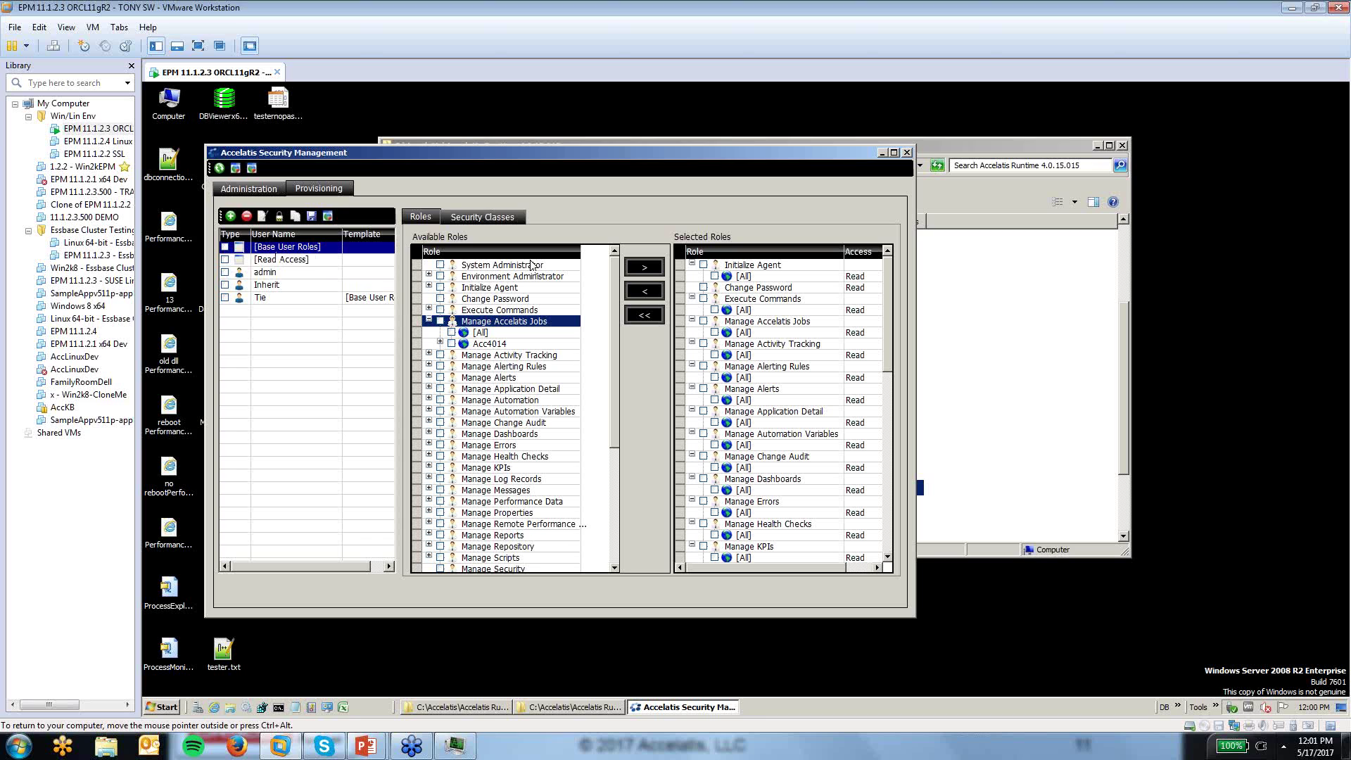
left_click(273, 289)
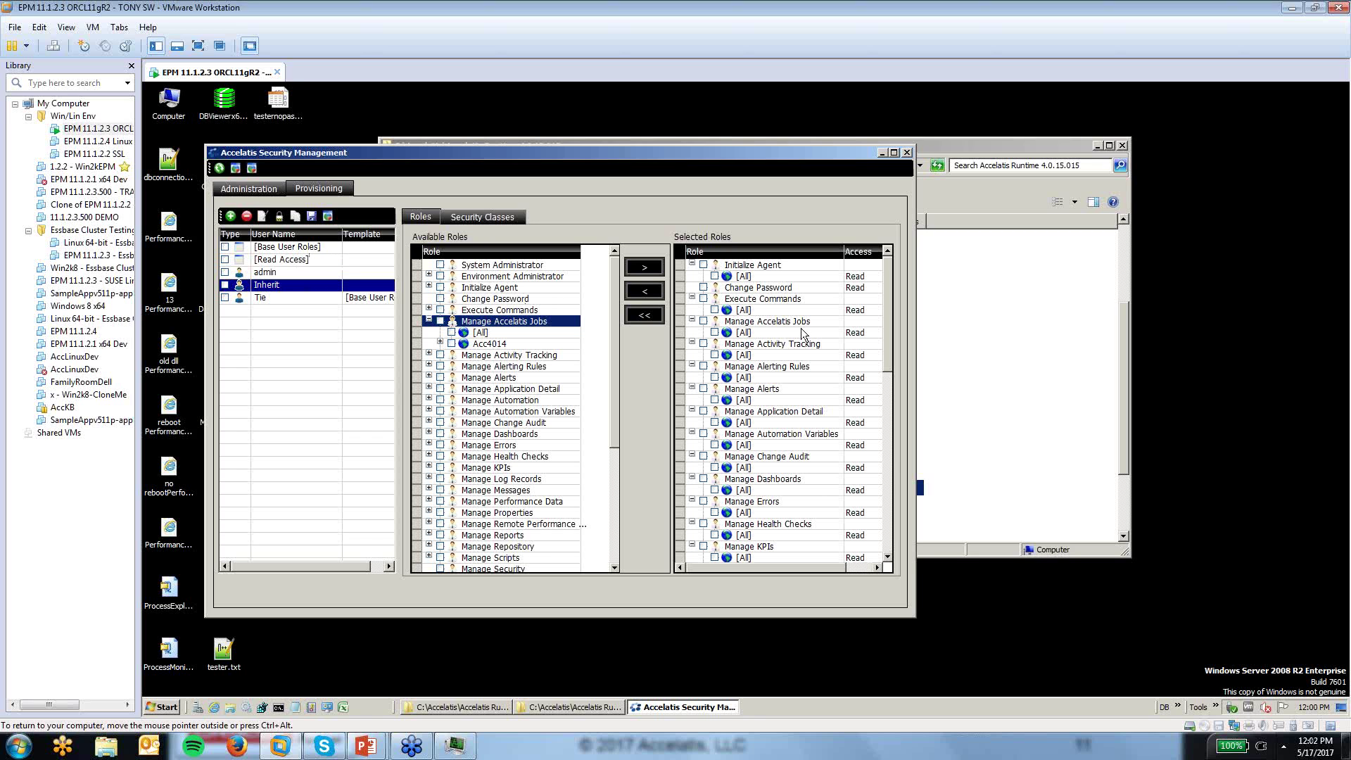
Start the Accelatis agent with Launch Agent Console.bat and move the Accelatis Runtime 4.0.15.015 folder window clear of its console
left_click(998, 311)
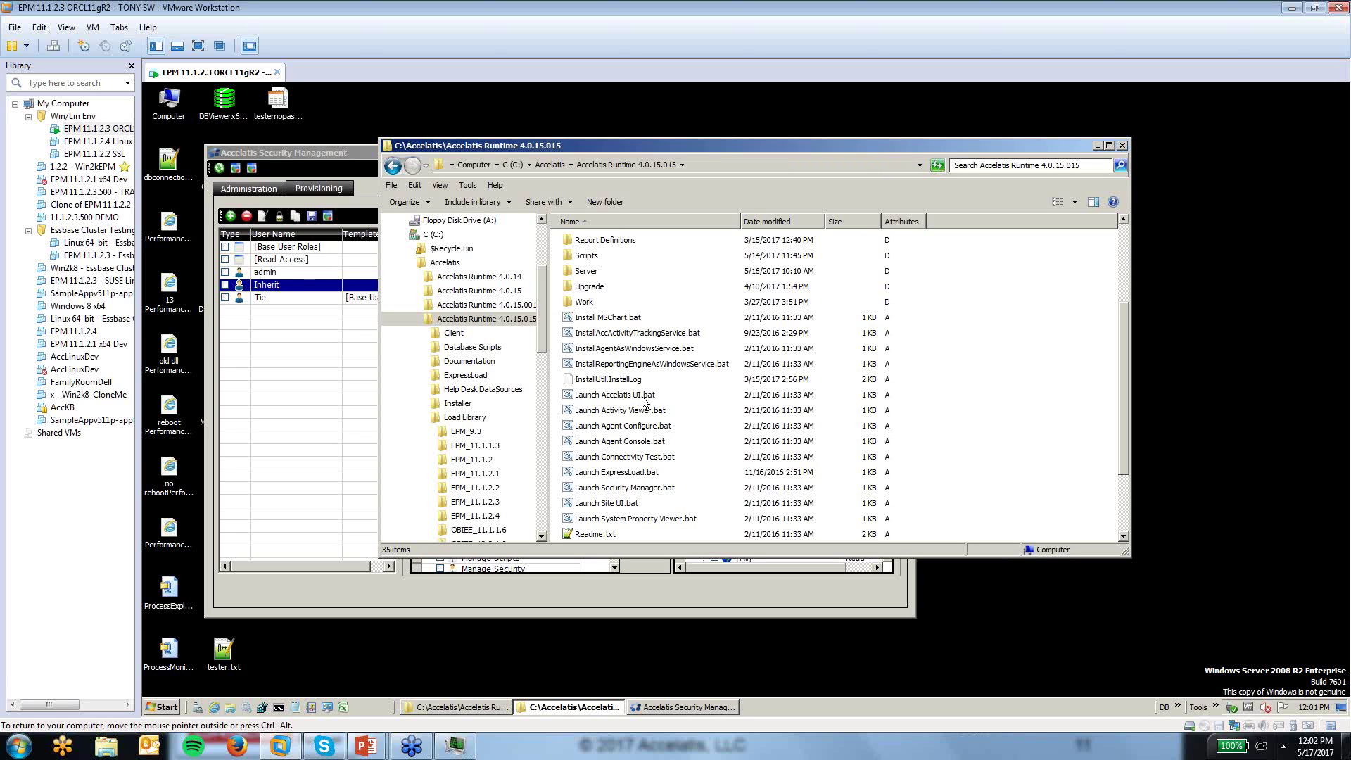
double_click(650, 442)
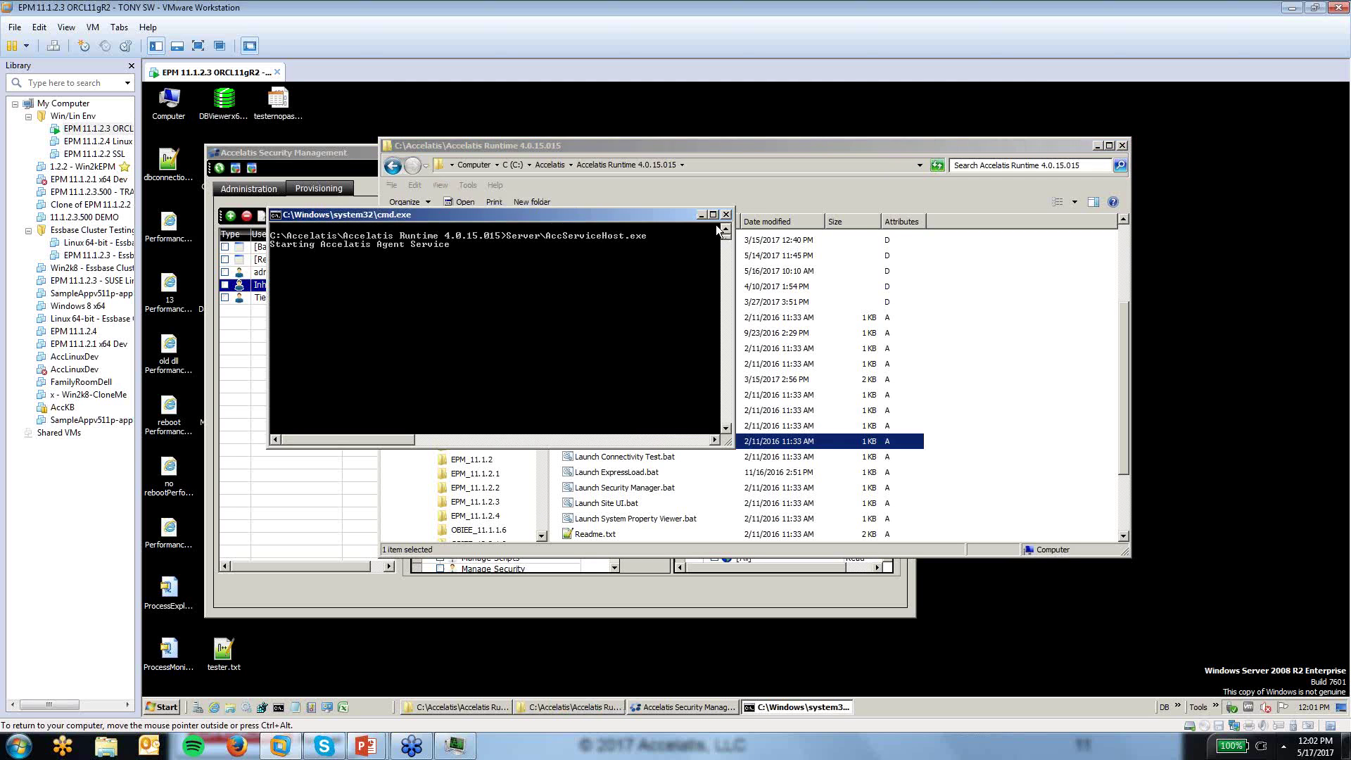
left_click(345, 159)
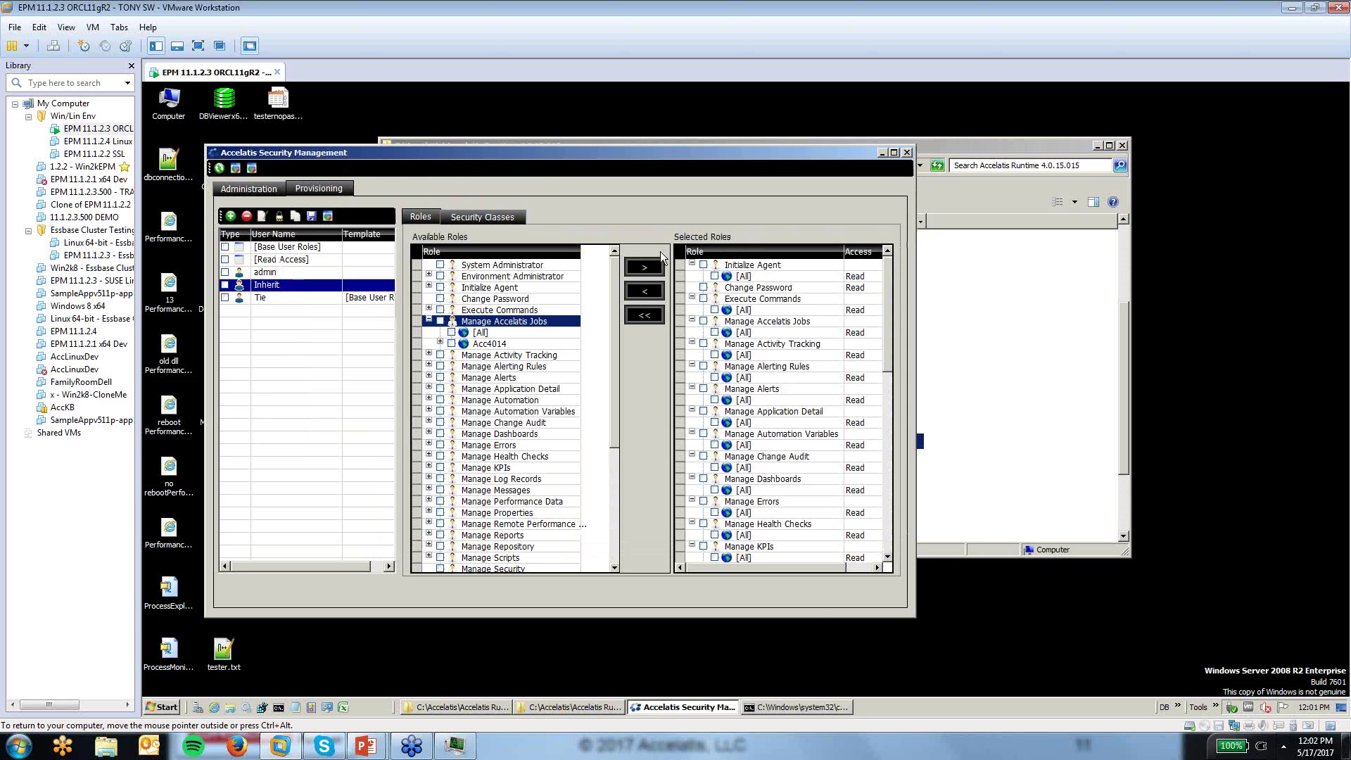
left_click(795, 707)
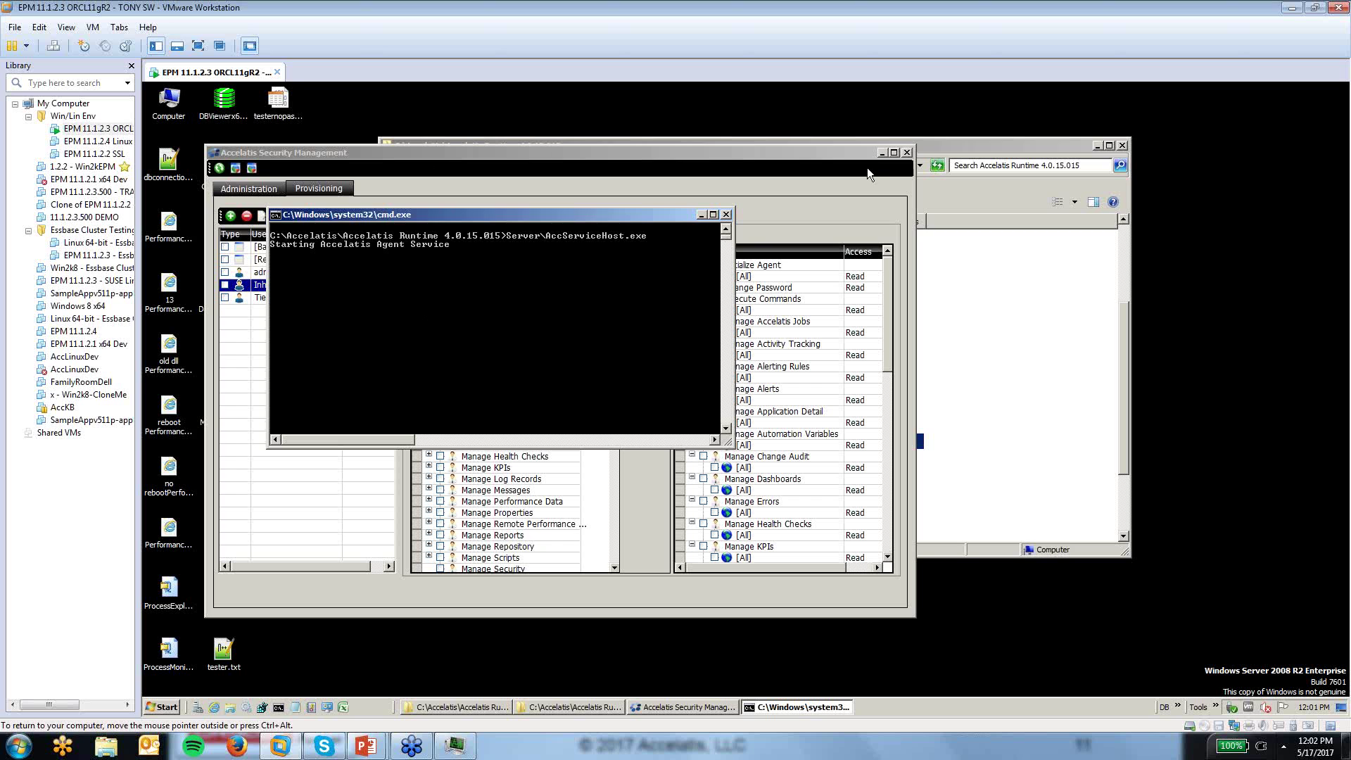
left_click(969, 144)
left_click_drag(761, 145, 850, 152)
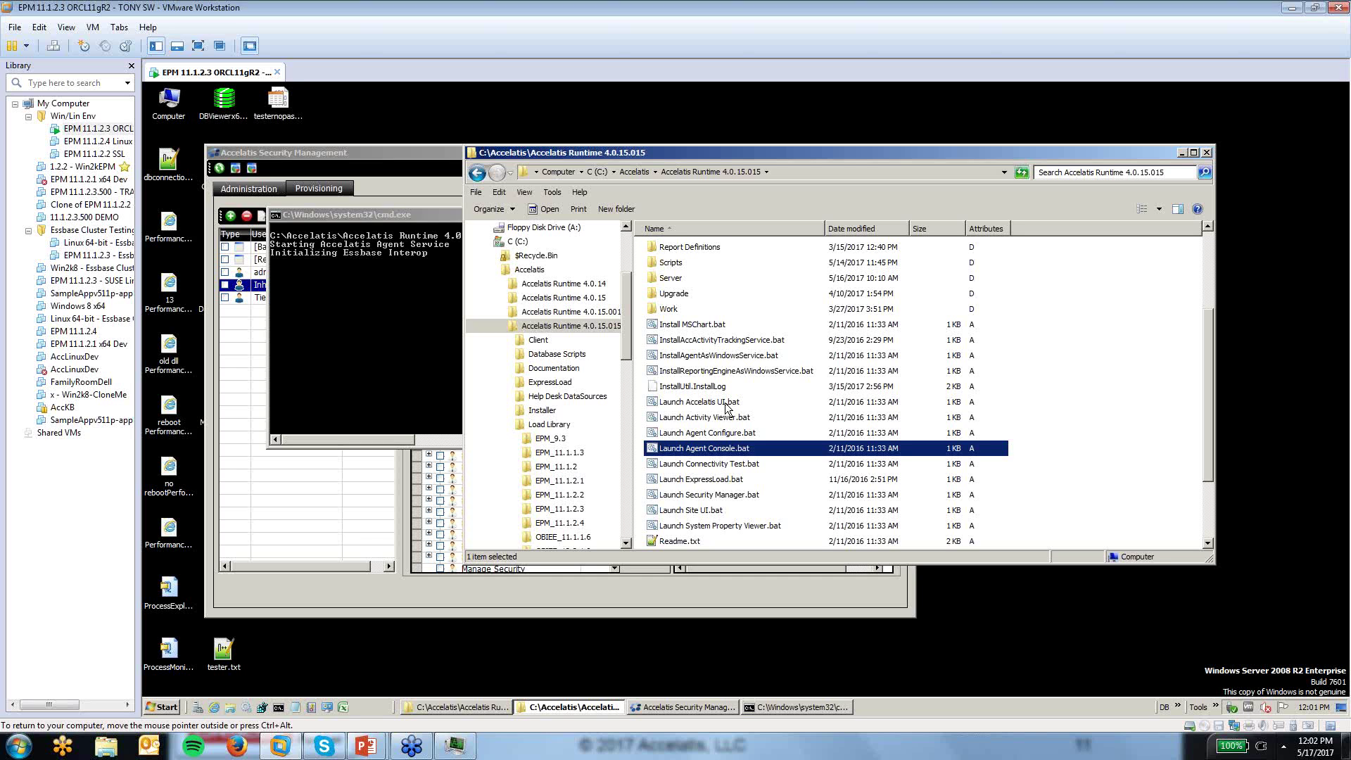
Launch Accelatis UI.bat from the runtime folder and dismiss the server connection message
left_click(725, 406)
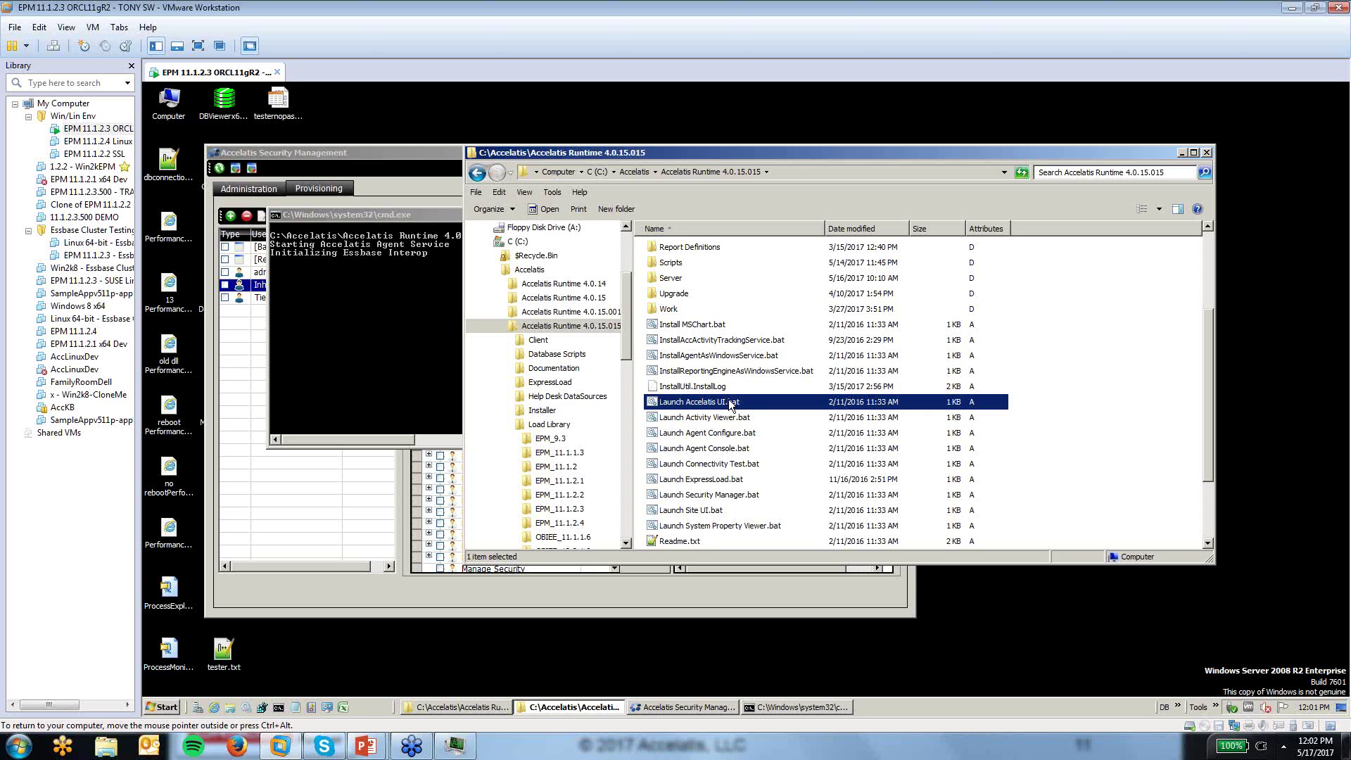
double_click(730, 401)
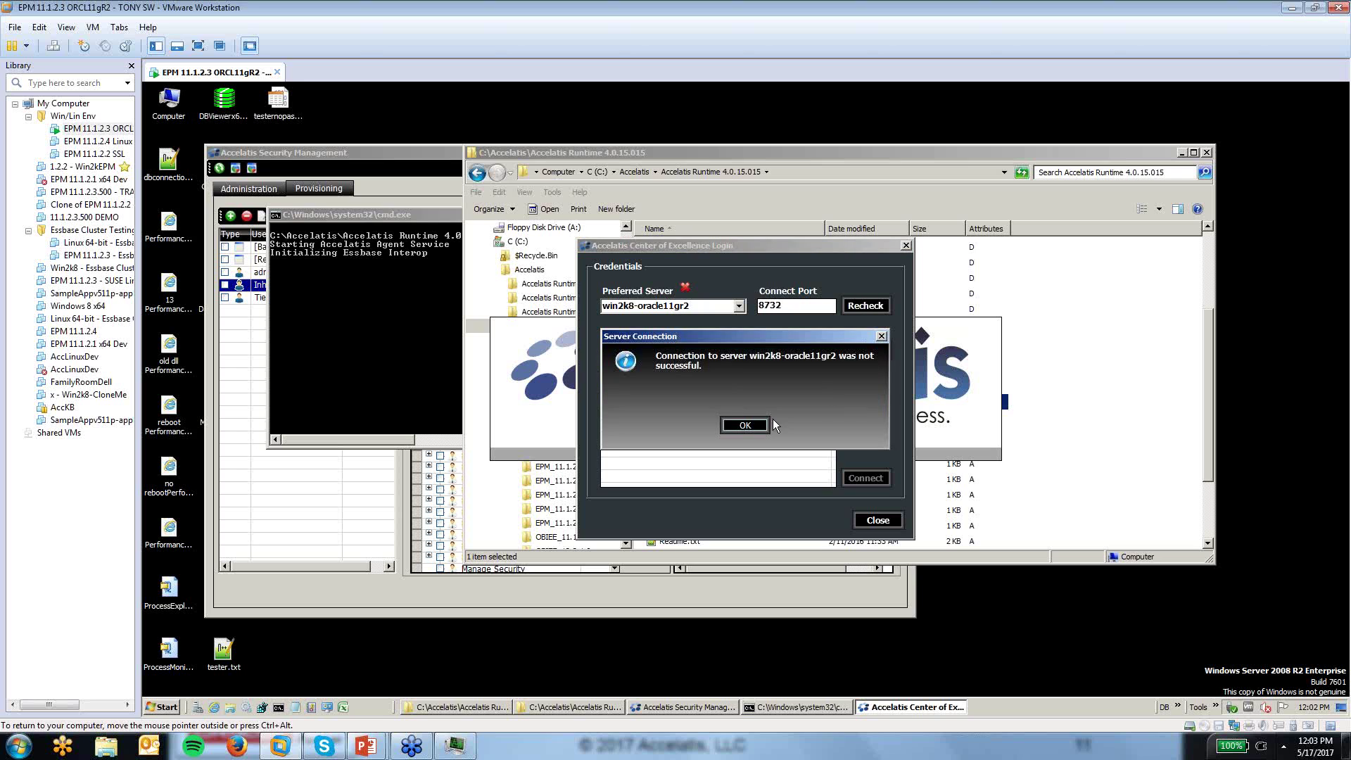
left_click(732, 422)
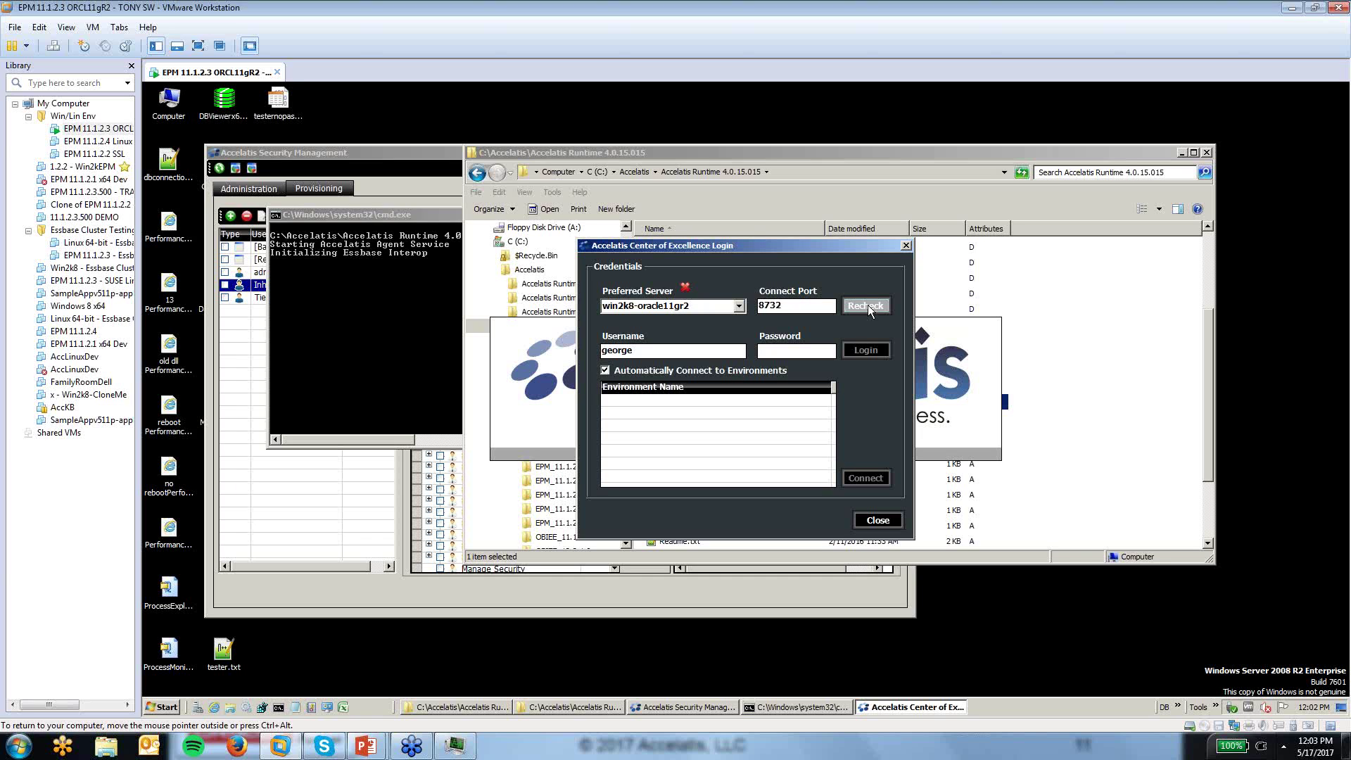
Switch back to Accelatis Security Management and assign the Inherit user the Manage Automation role for [All] with All access
left_click(622, 601)
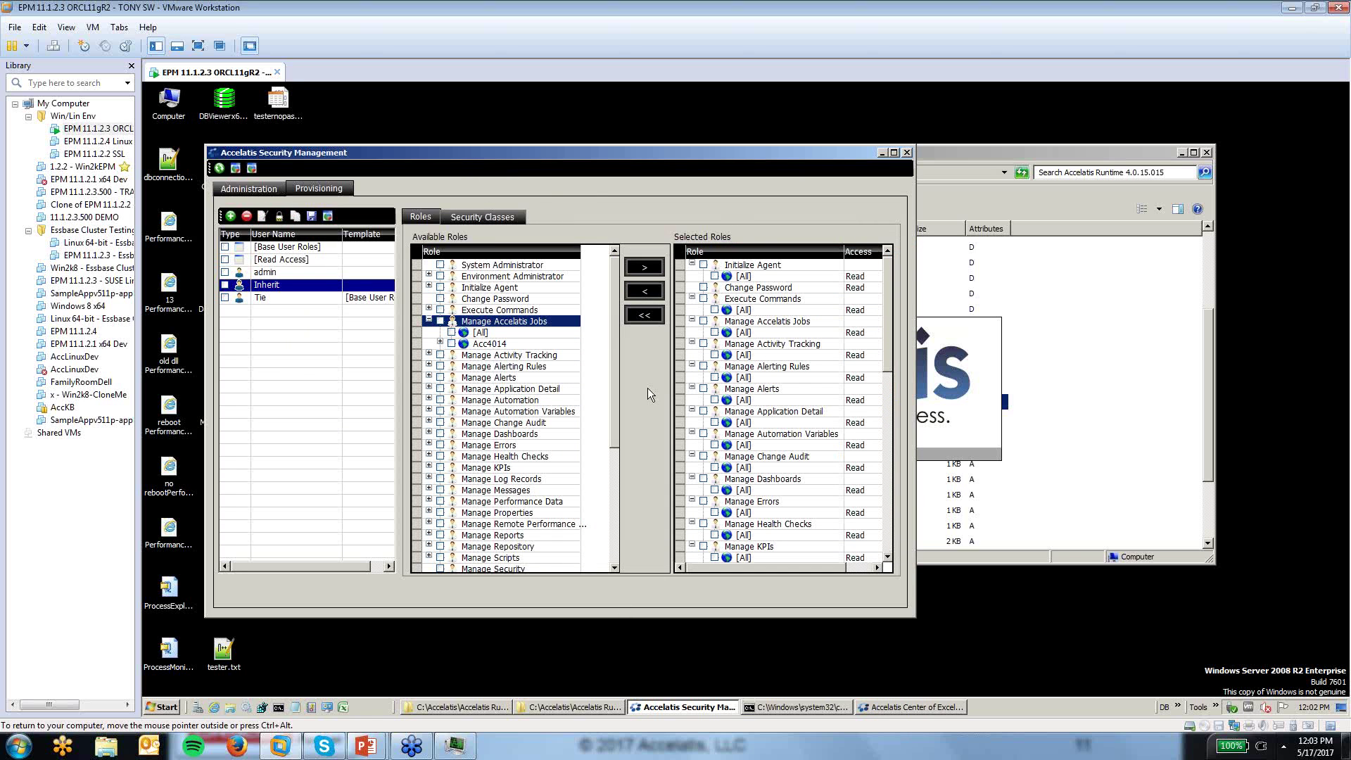
left_click_drag(888, 349, 891, 415)
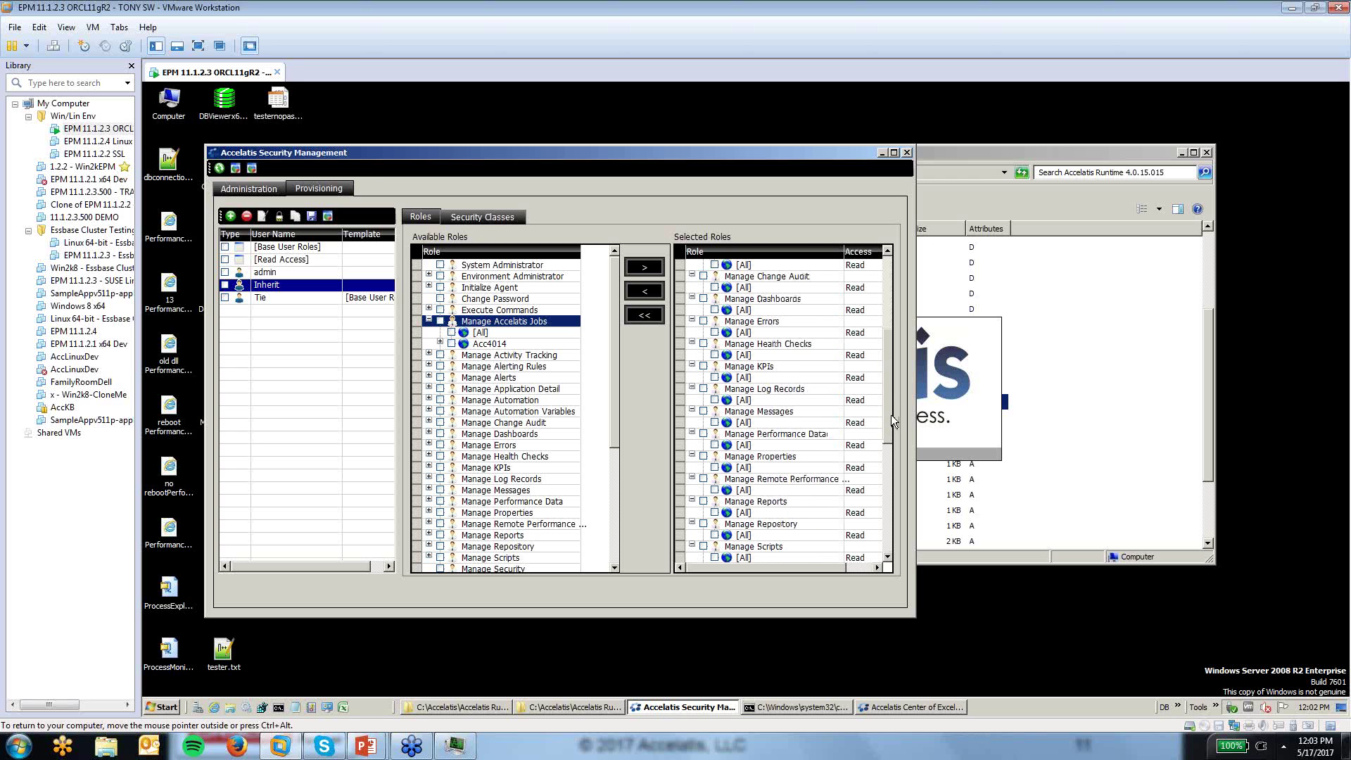
left_click(429, 321)
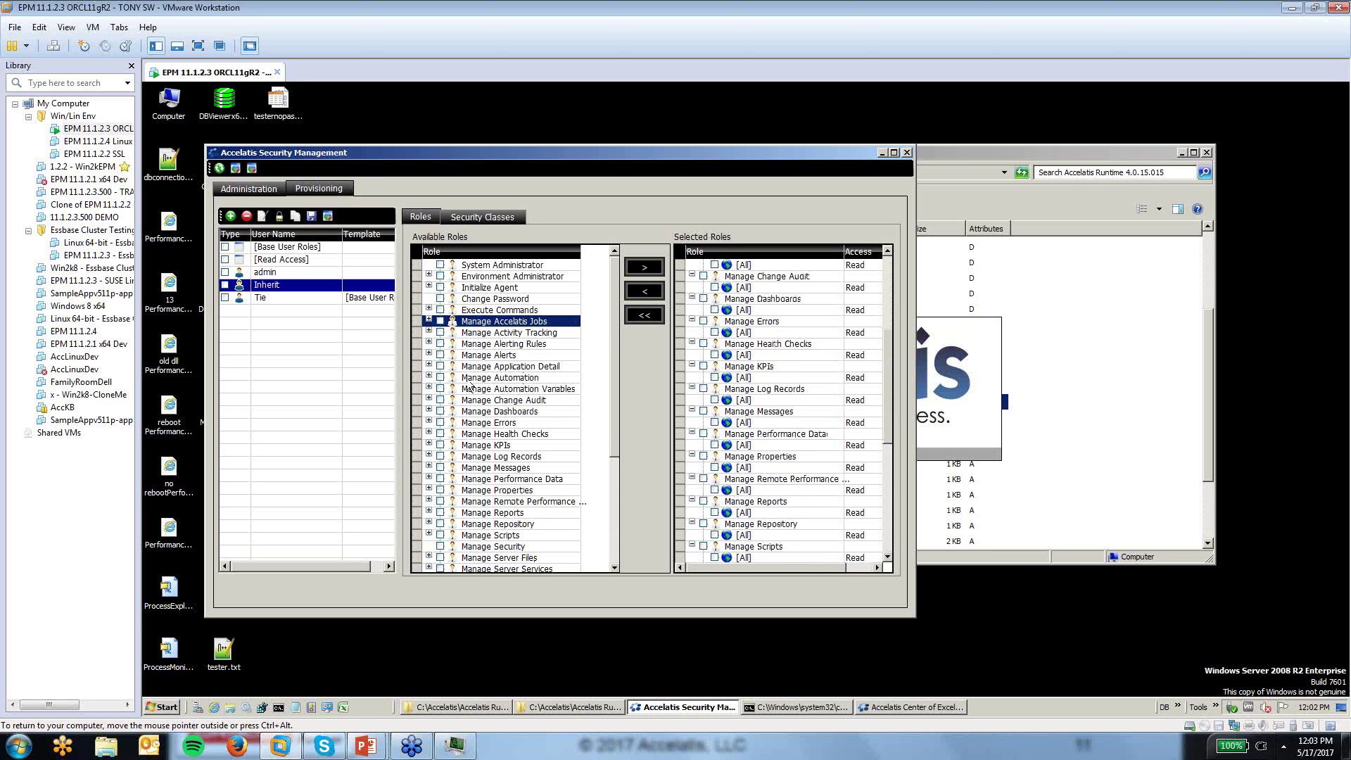
left_click(428, 377)
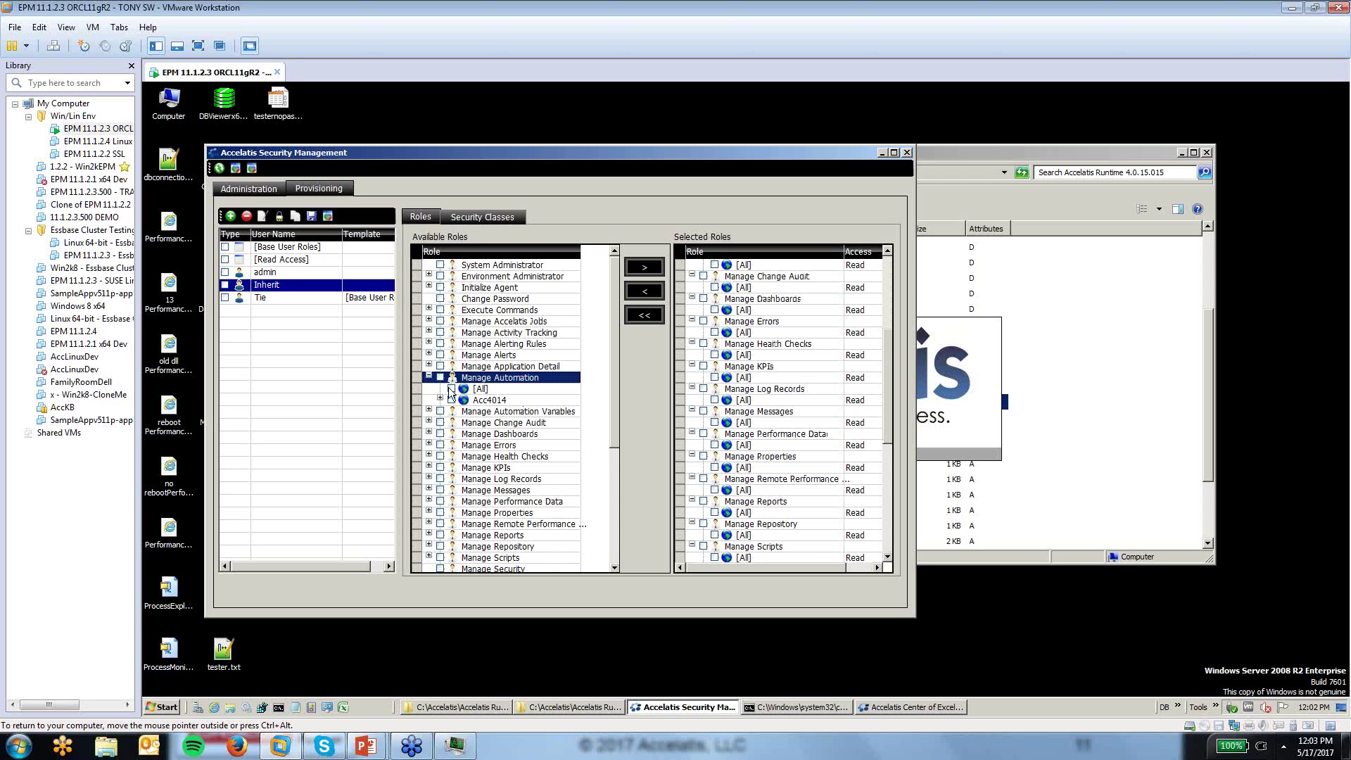
left_click(451, 388)
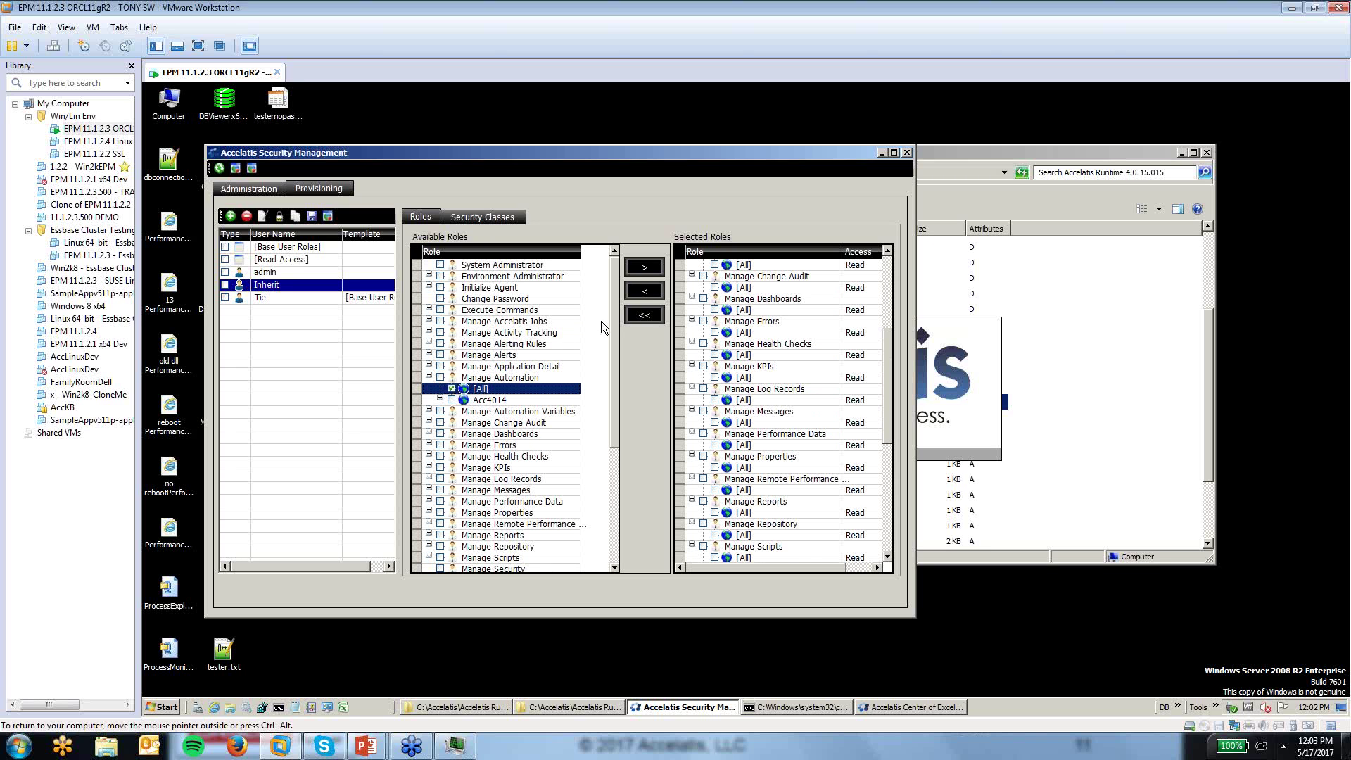
left_click(644, 270)
left_click(697, 401)
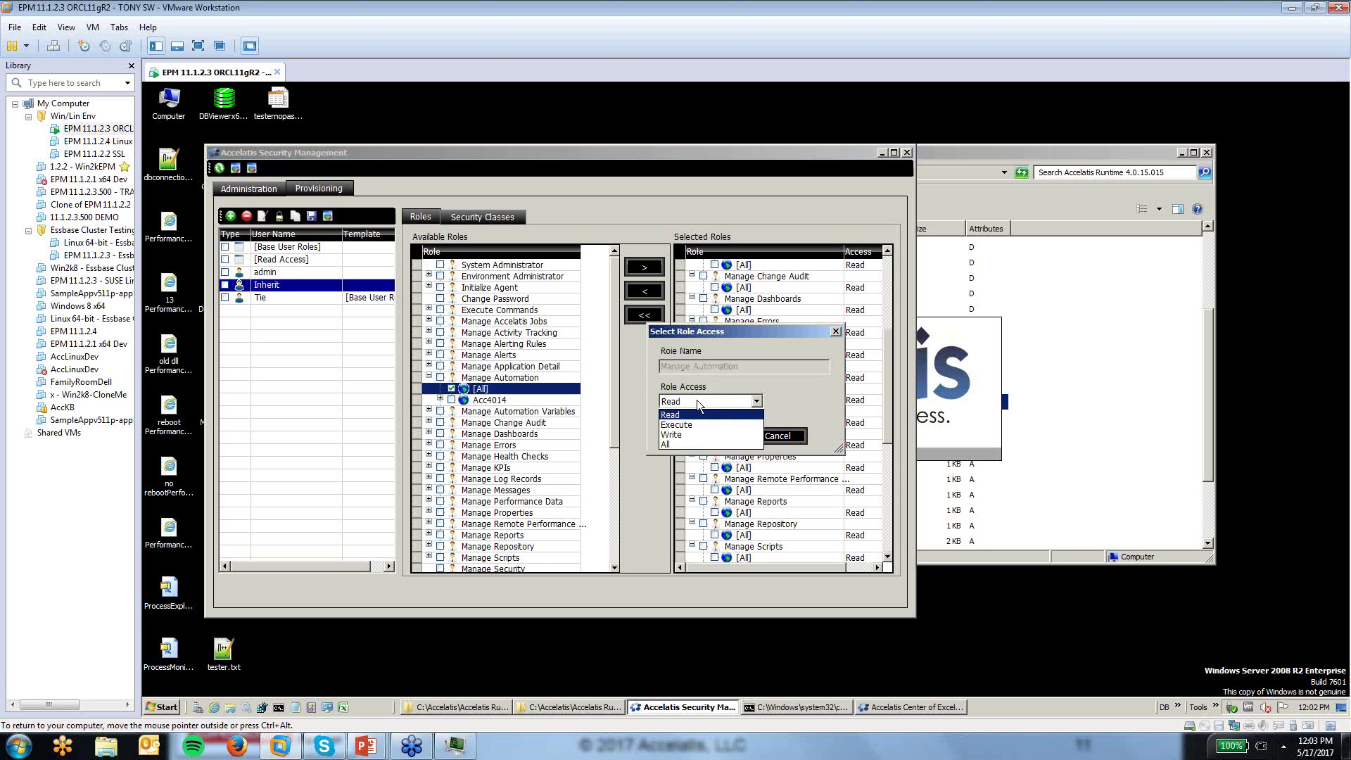
left_click(680, 445)
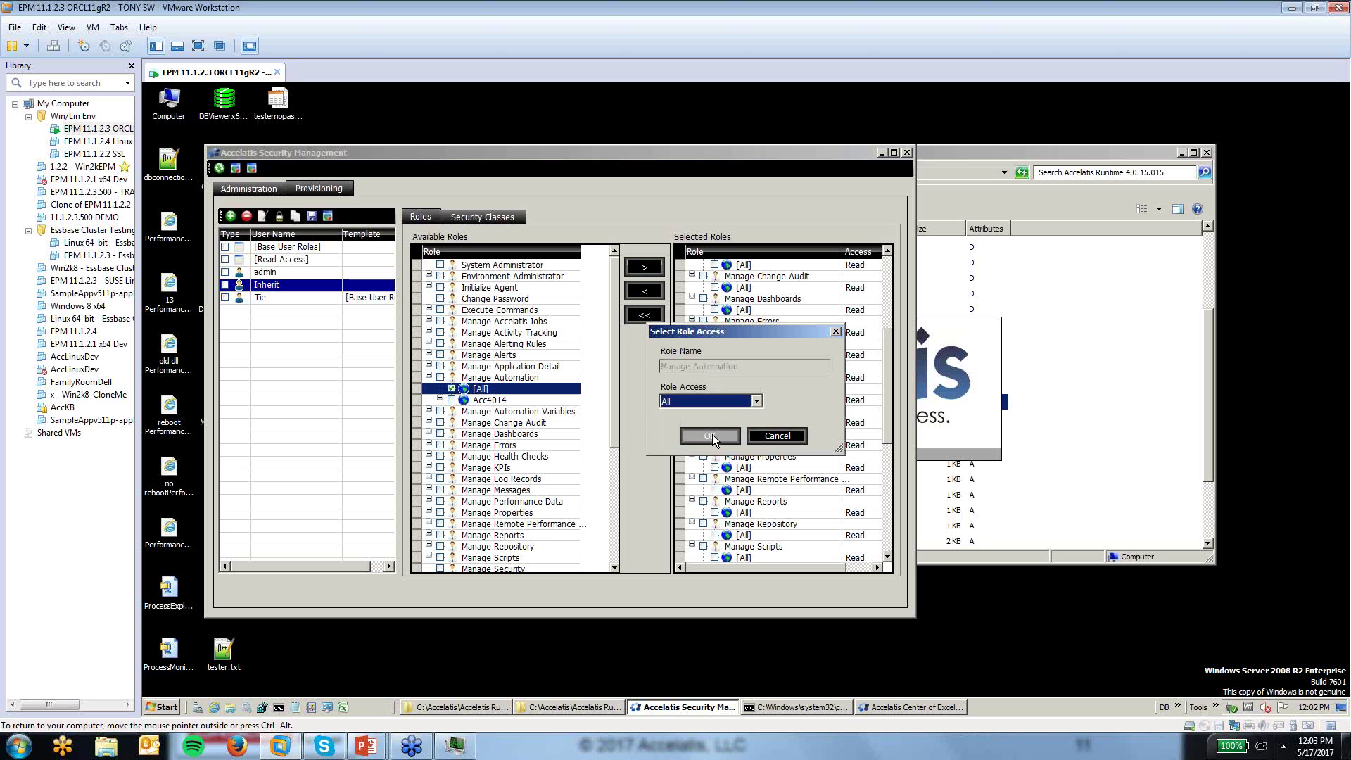
left_click(713, 436)
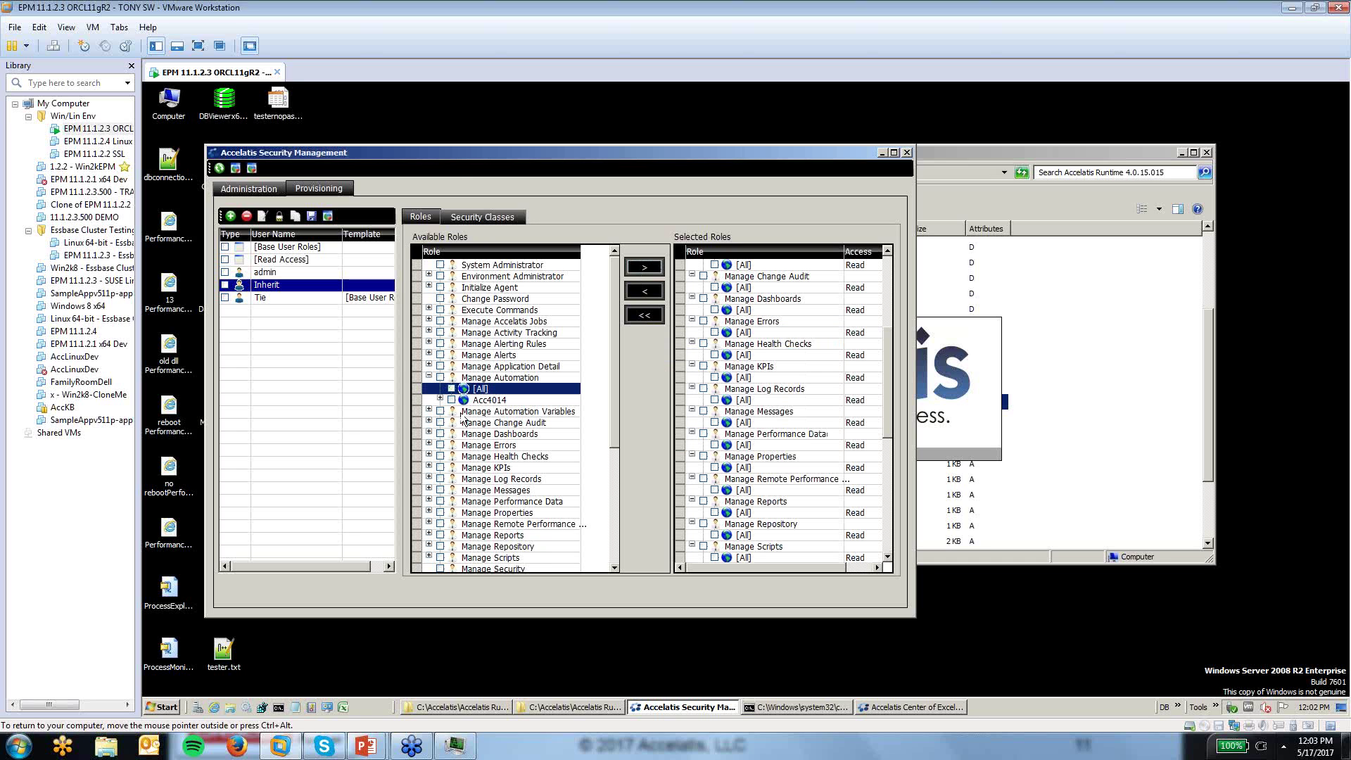
Assign the Inherit user the Manage Automation Variables role for [All] with All access and save the changes
left_click(429, 411)
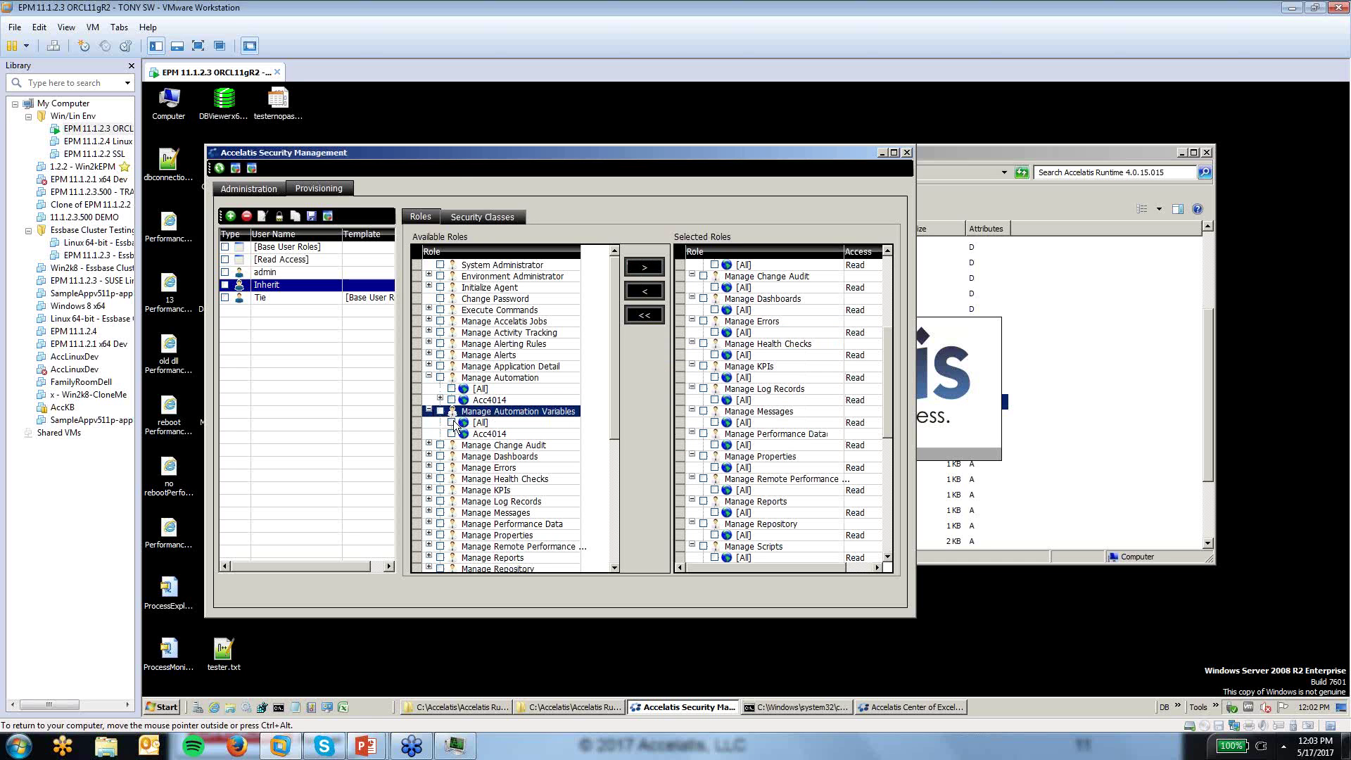
left_click(453, 423)
left_click(649, 267)
left_click(699, 398)
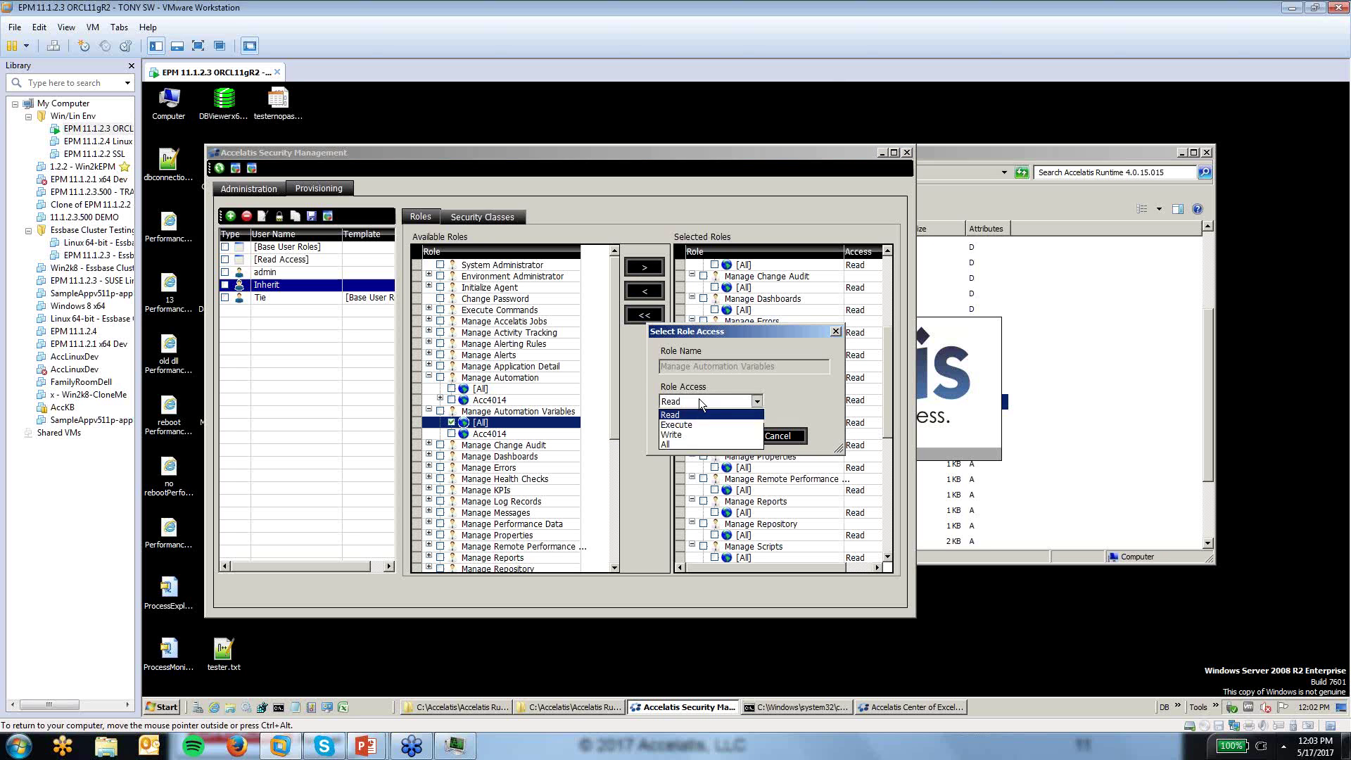
left_click(682, 442)
left_click(700, 437)
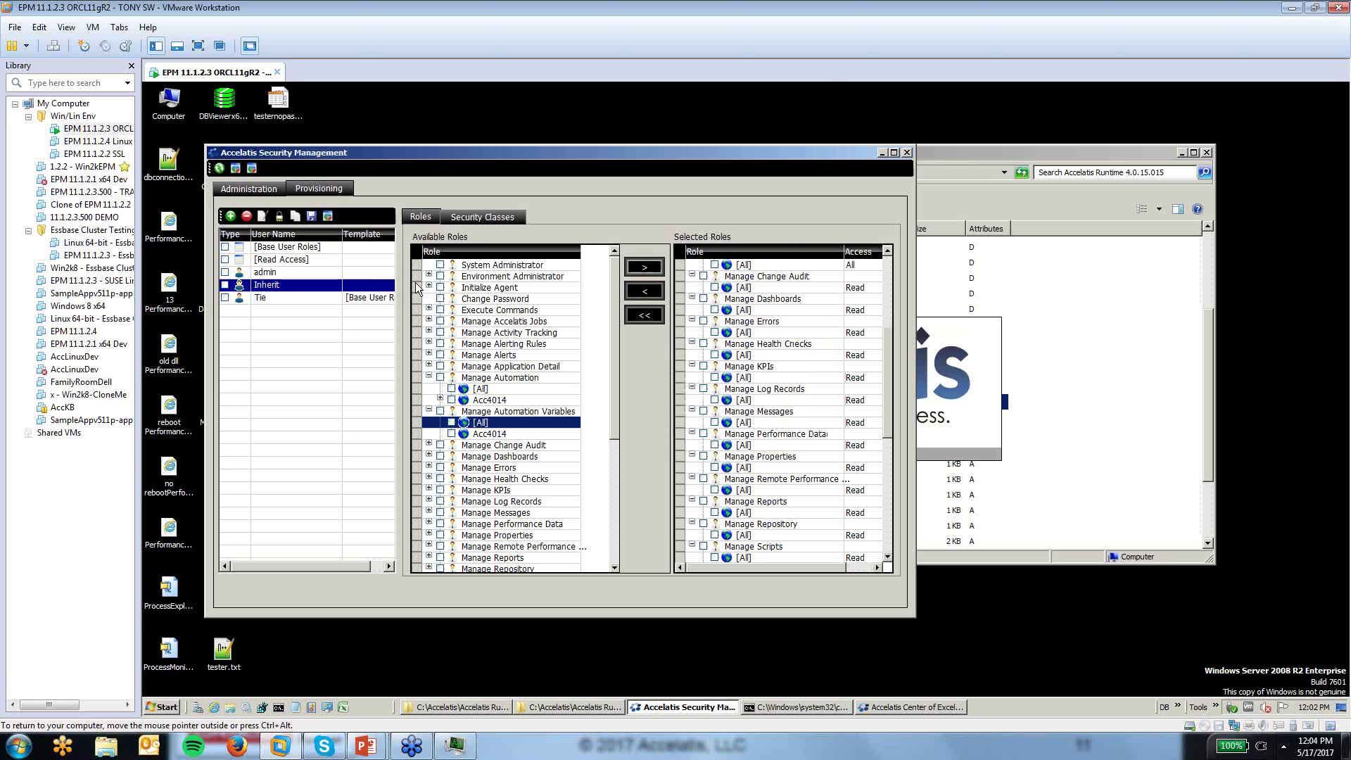
left_click(312, 217)
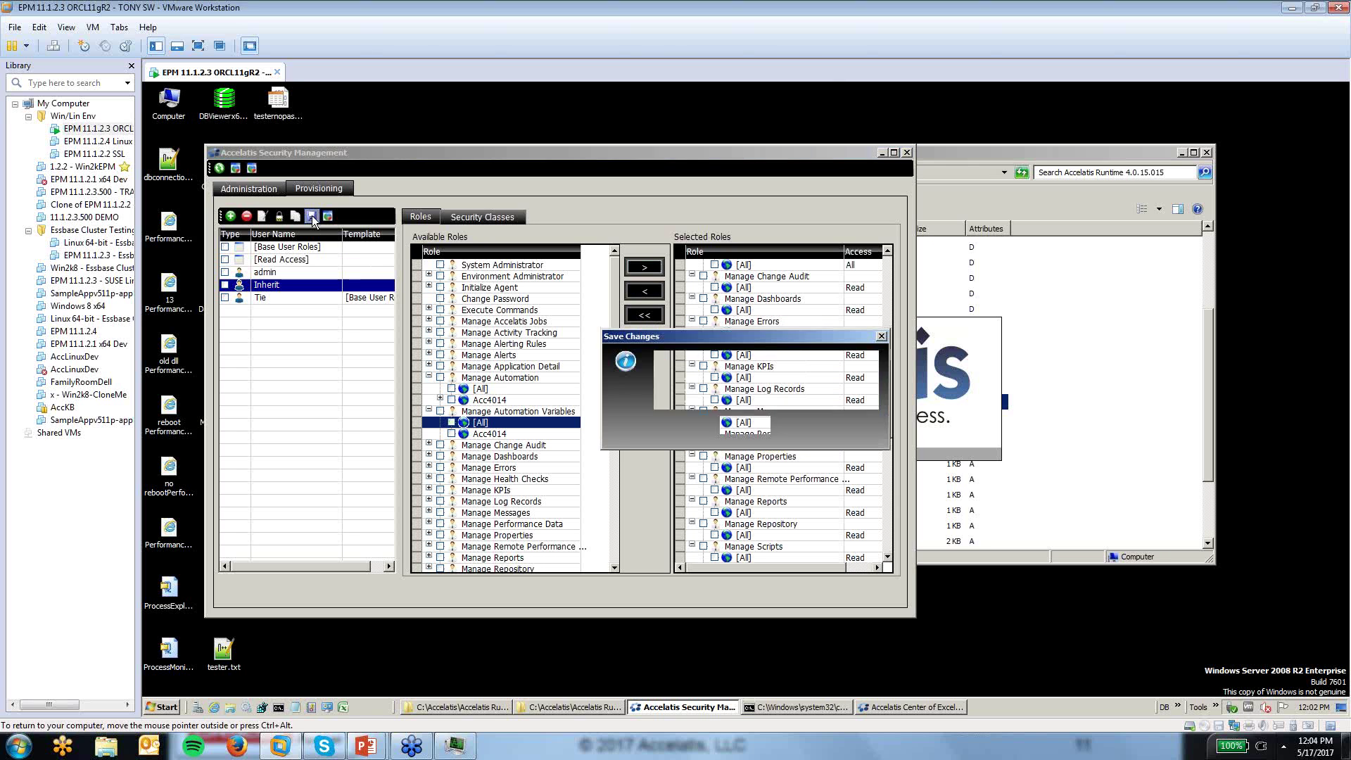
left_click(741, 426)
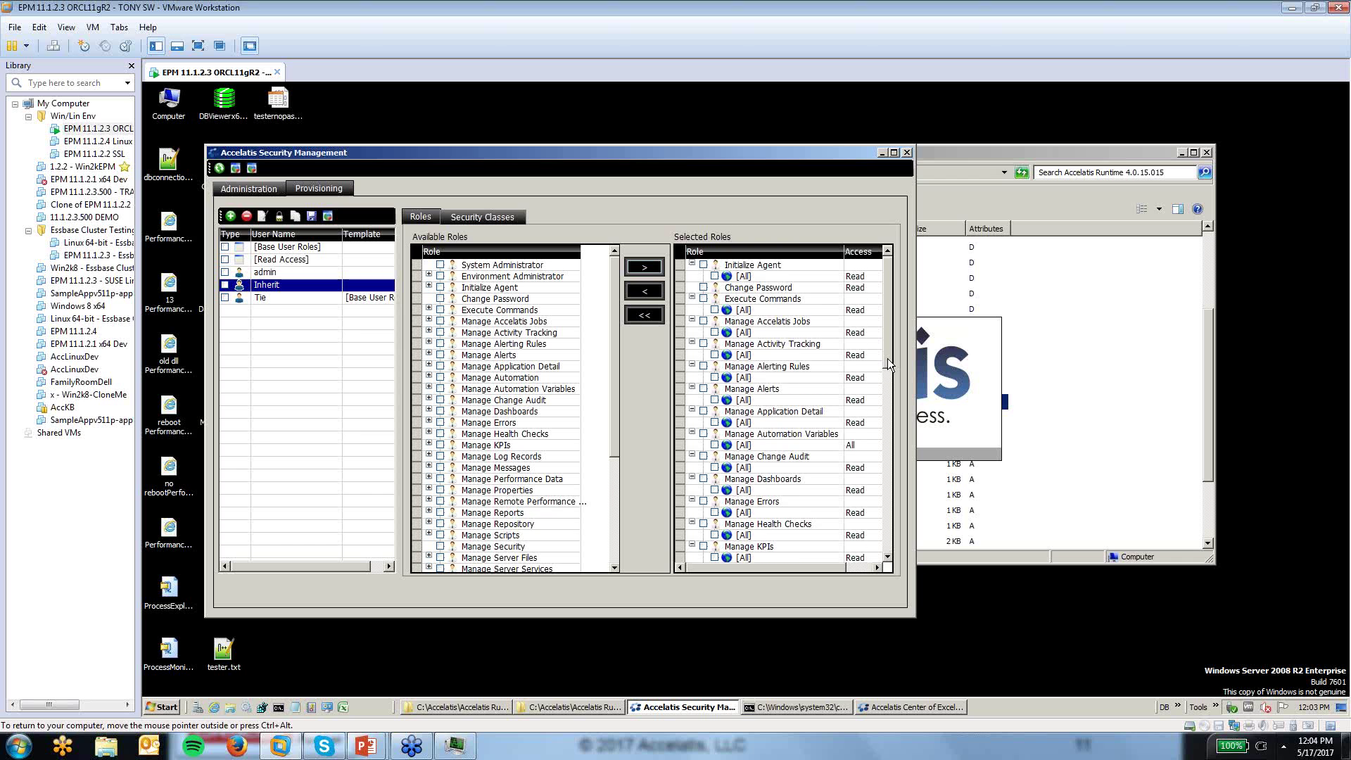
left_click_drag(888, 358, 895, 535)
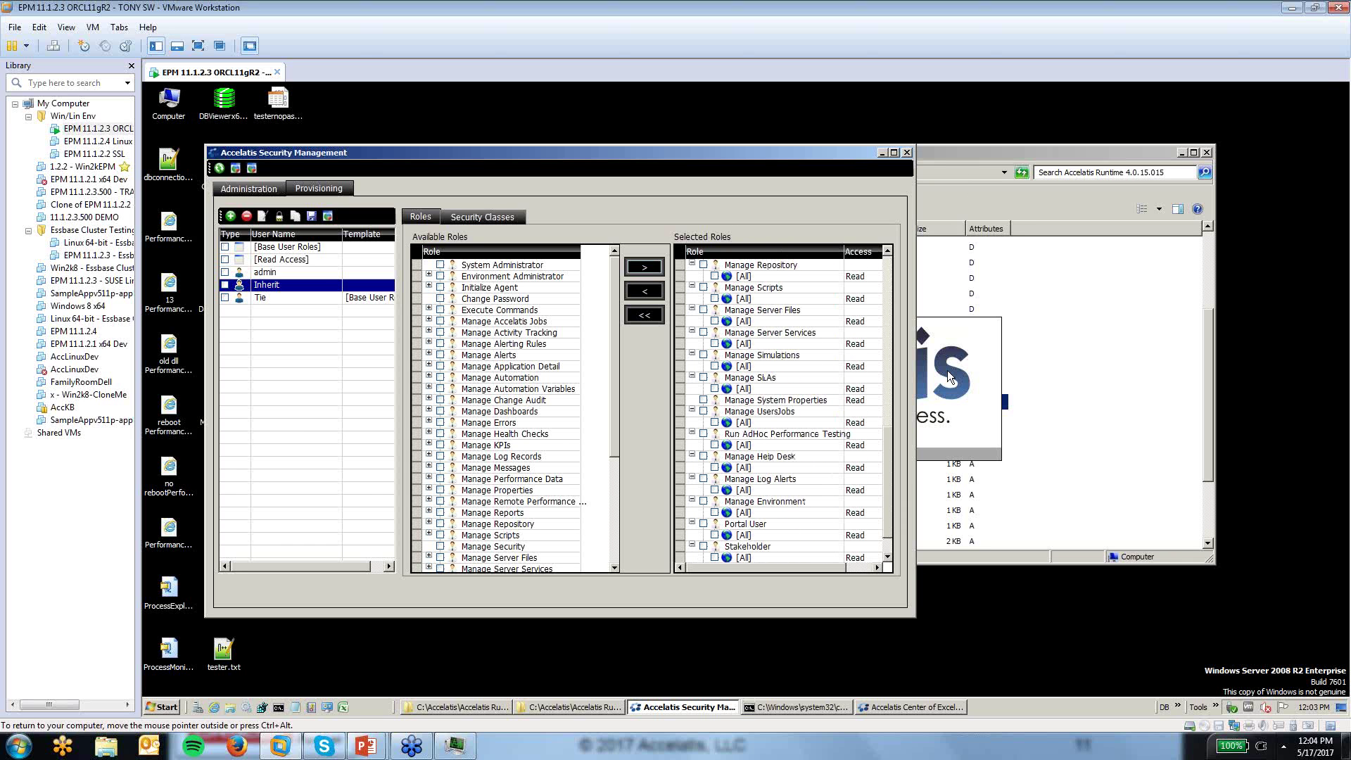
Switch to the Accelatis Center of Excellence login, recheck the server connection, and log in as Tie with the account password
left_click(900, 706)
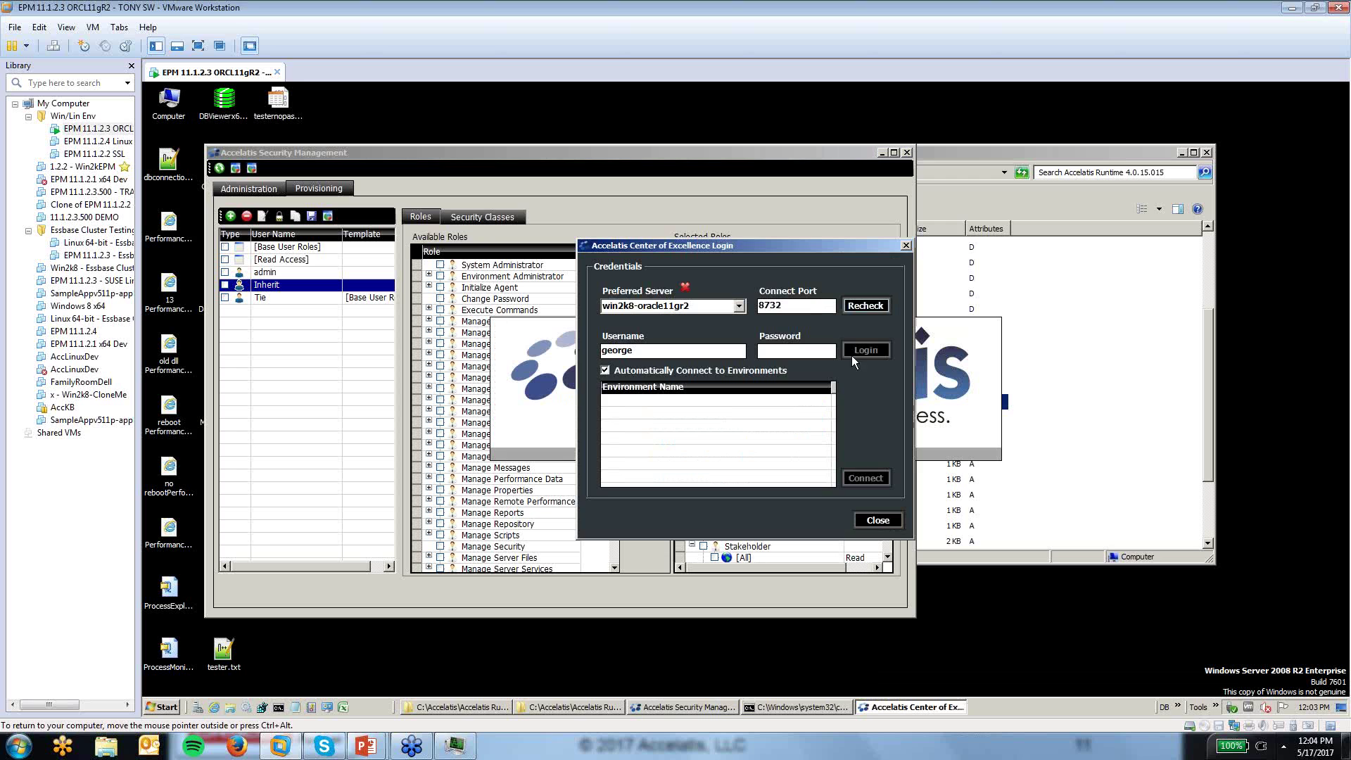
left_click(863, 306)
left_click(743, 419)
type("Tie")
left_click(859, 354)
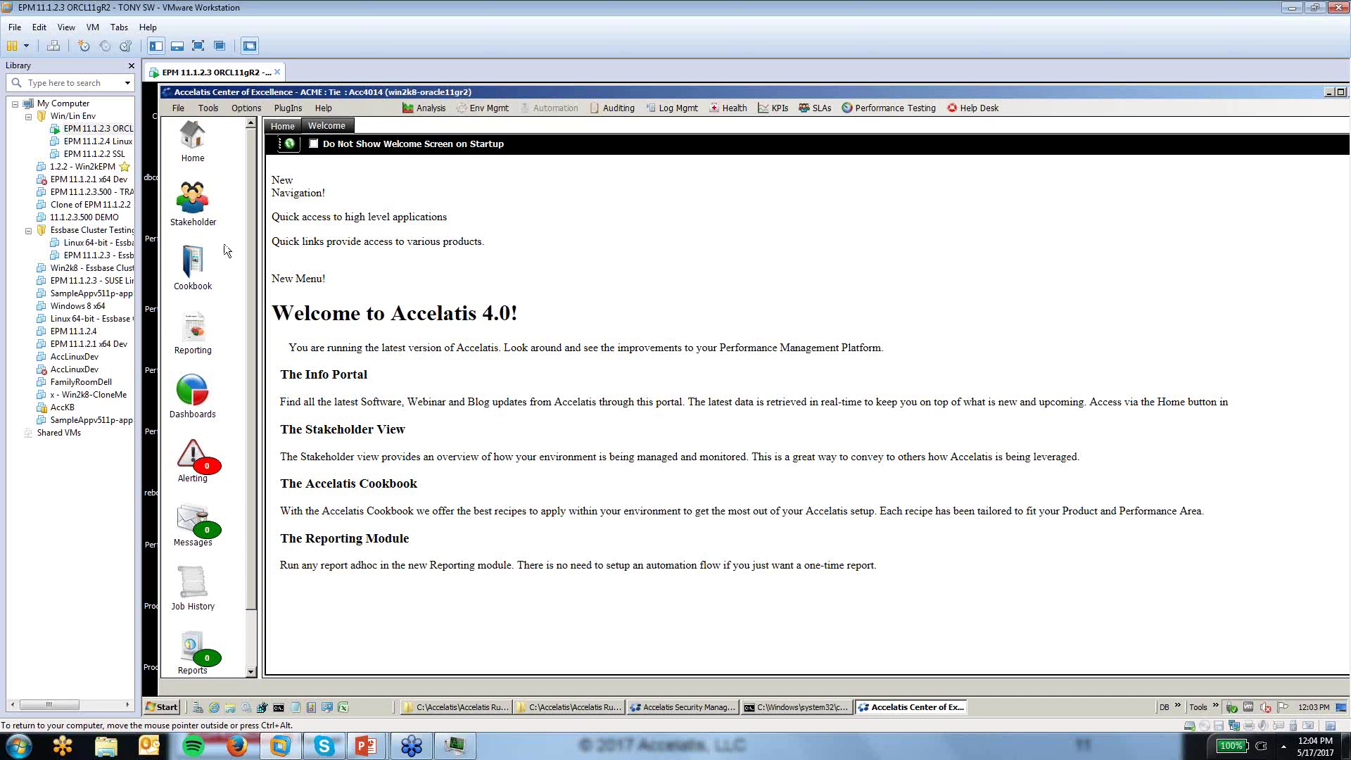
View the environment management page as Tie, and check the Inherit user's security class access in Accelatis Security Management
left_click(490, 109)
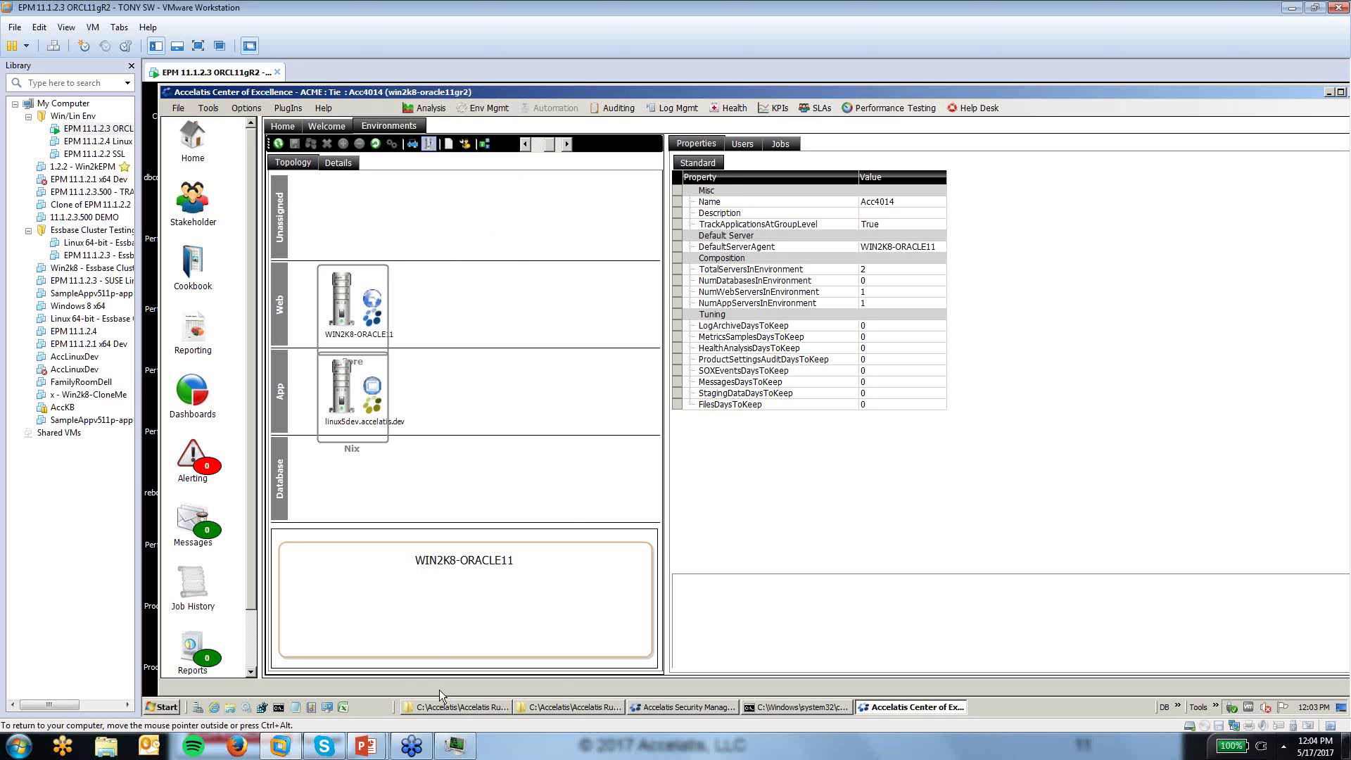
left_click(690, 700)
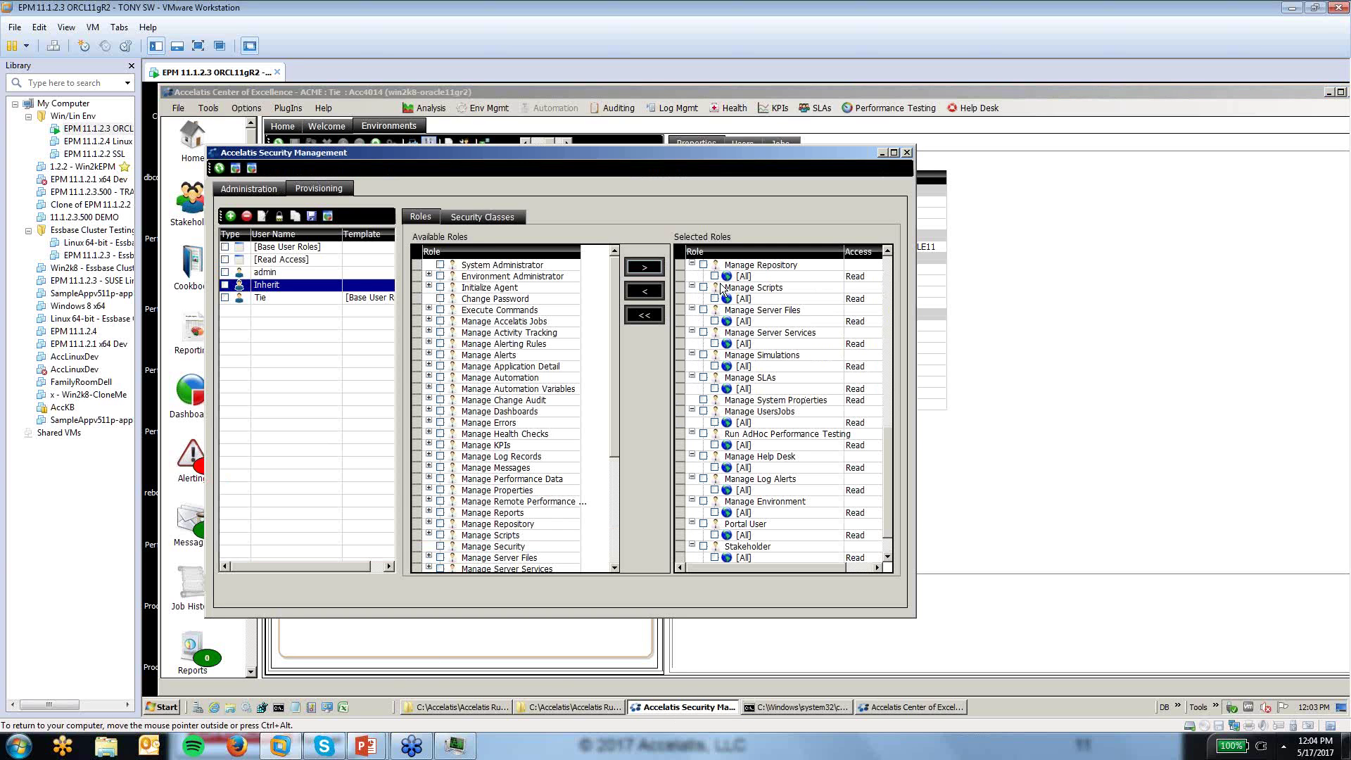
left_click(482, 216)
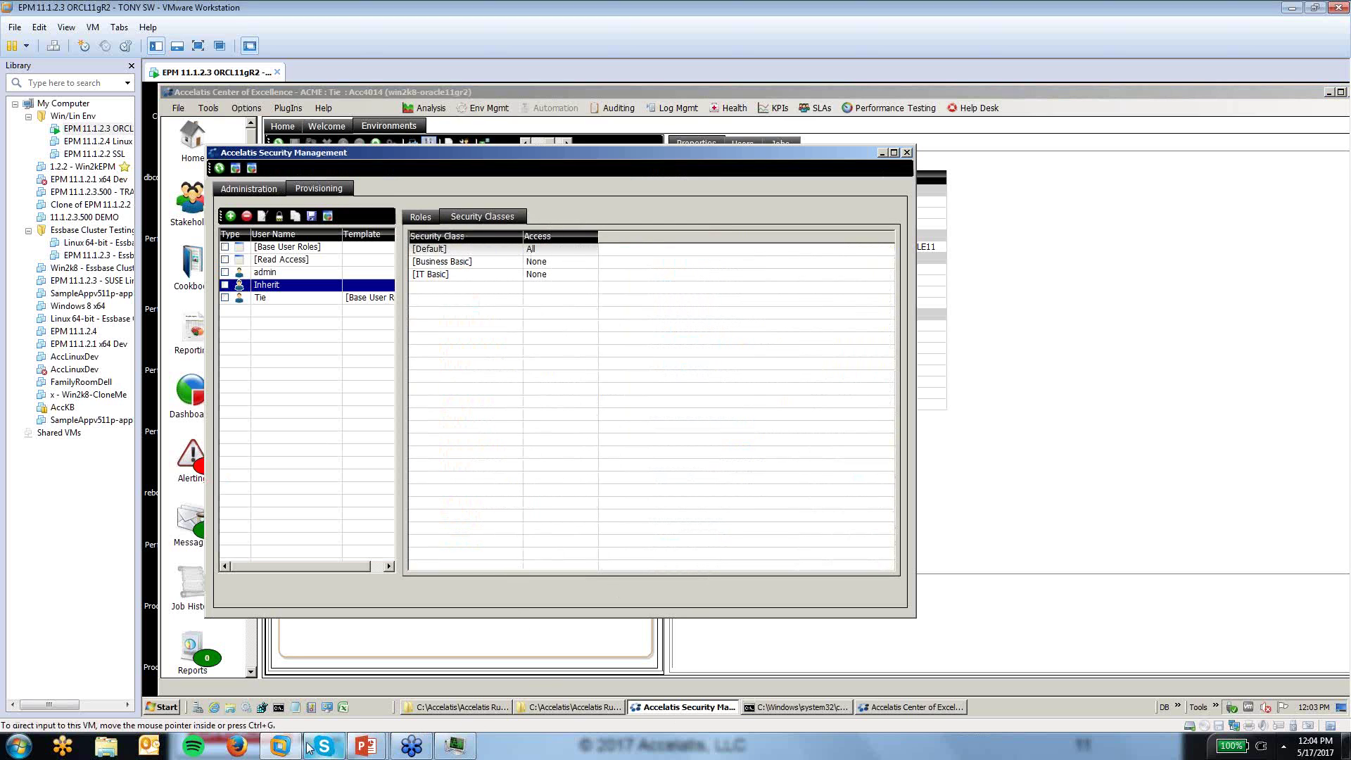
Switch to the PowerPoint slide show and advance from Quick Start Demo to the Next Session slide
mouse_move(365, 745)
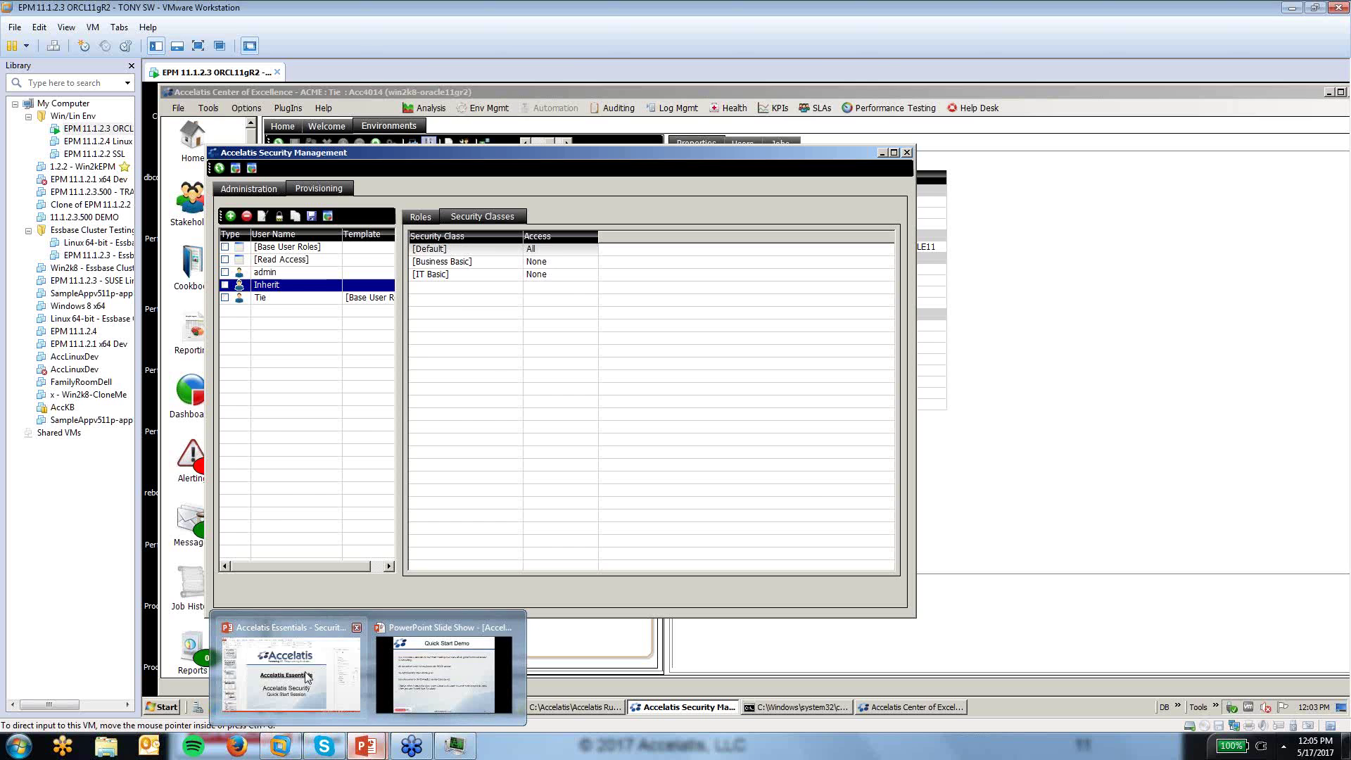
left_click(385, 684)
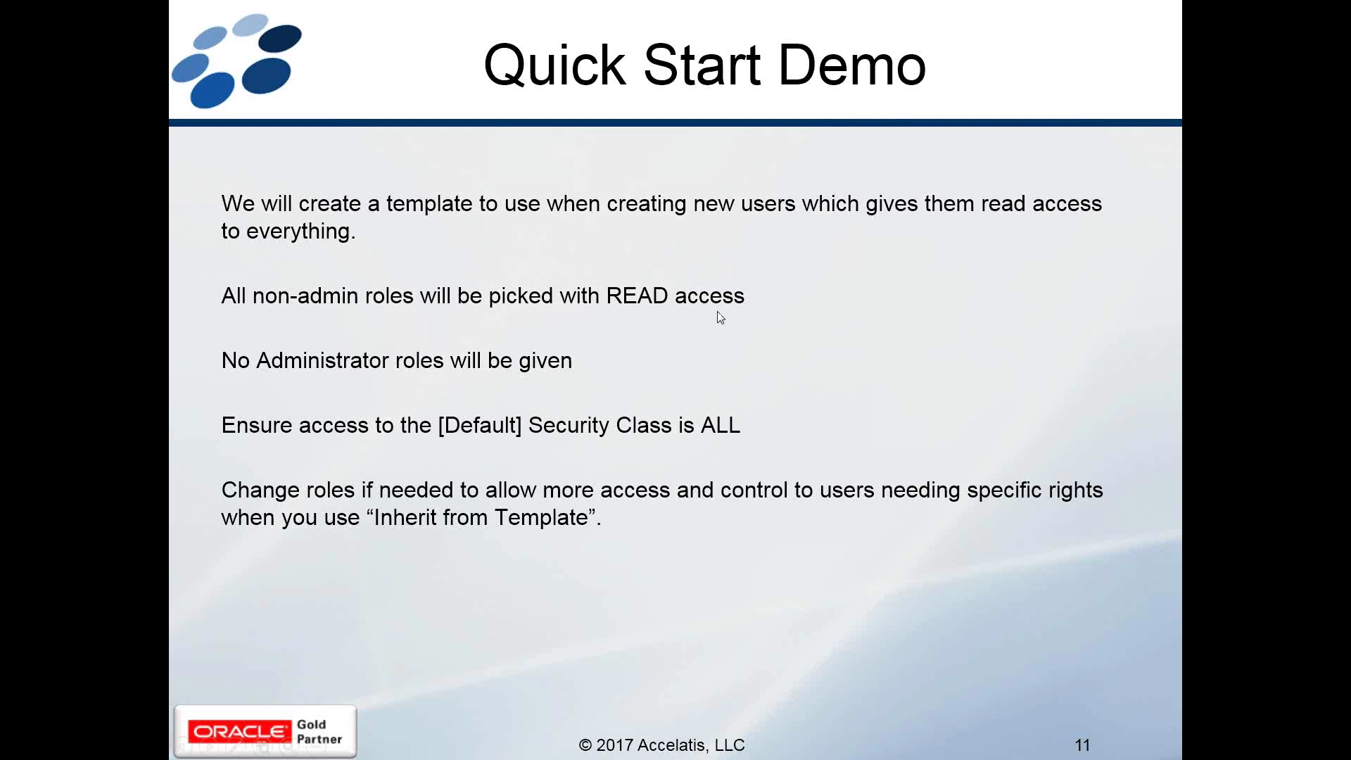
left_click(1072, 432)
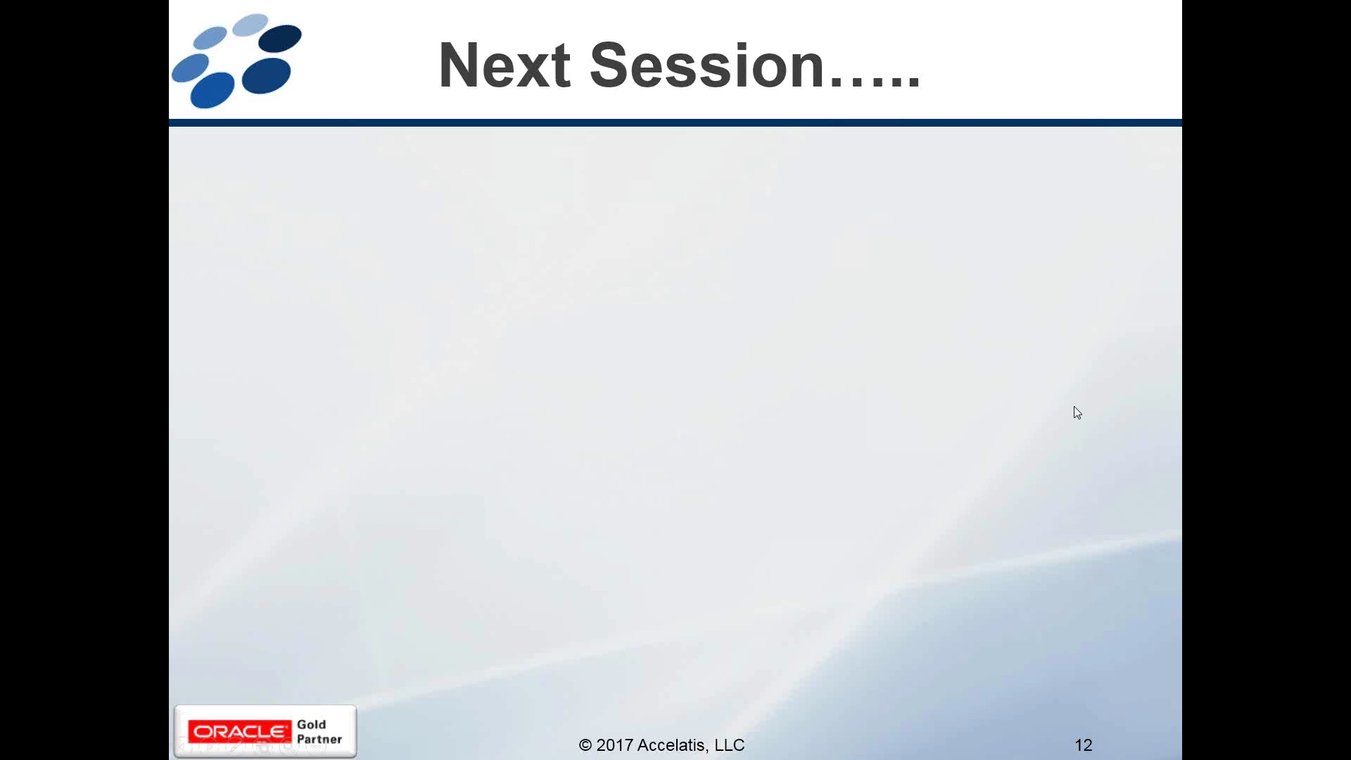